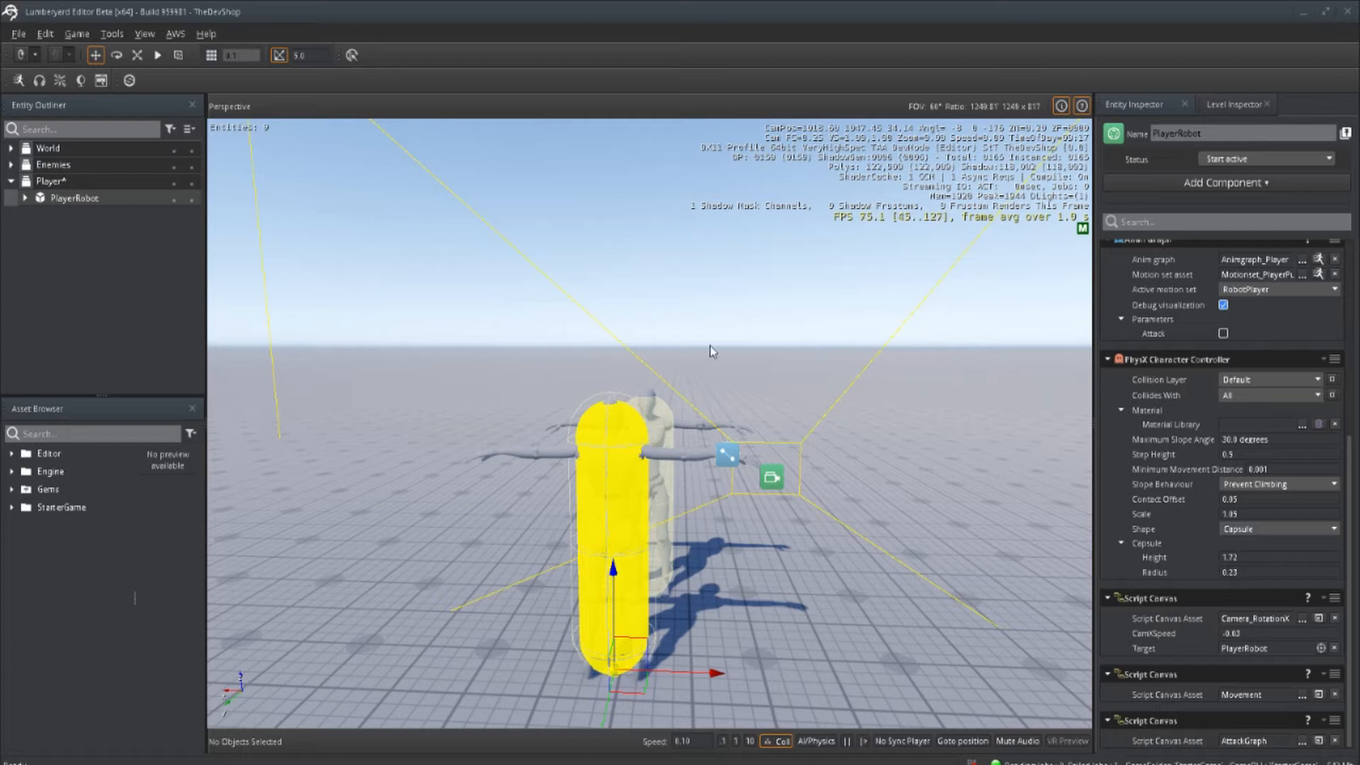
# Step: Expand the Enemies group, then open PlayerRobot's AdventureInput bindings and examine the Attack 1 event's generator settings
pyautogui.click(10, 164)
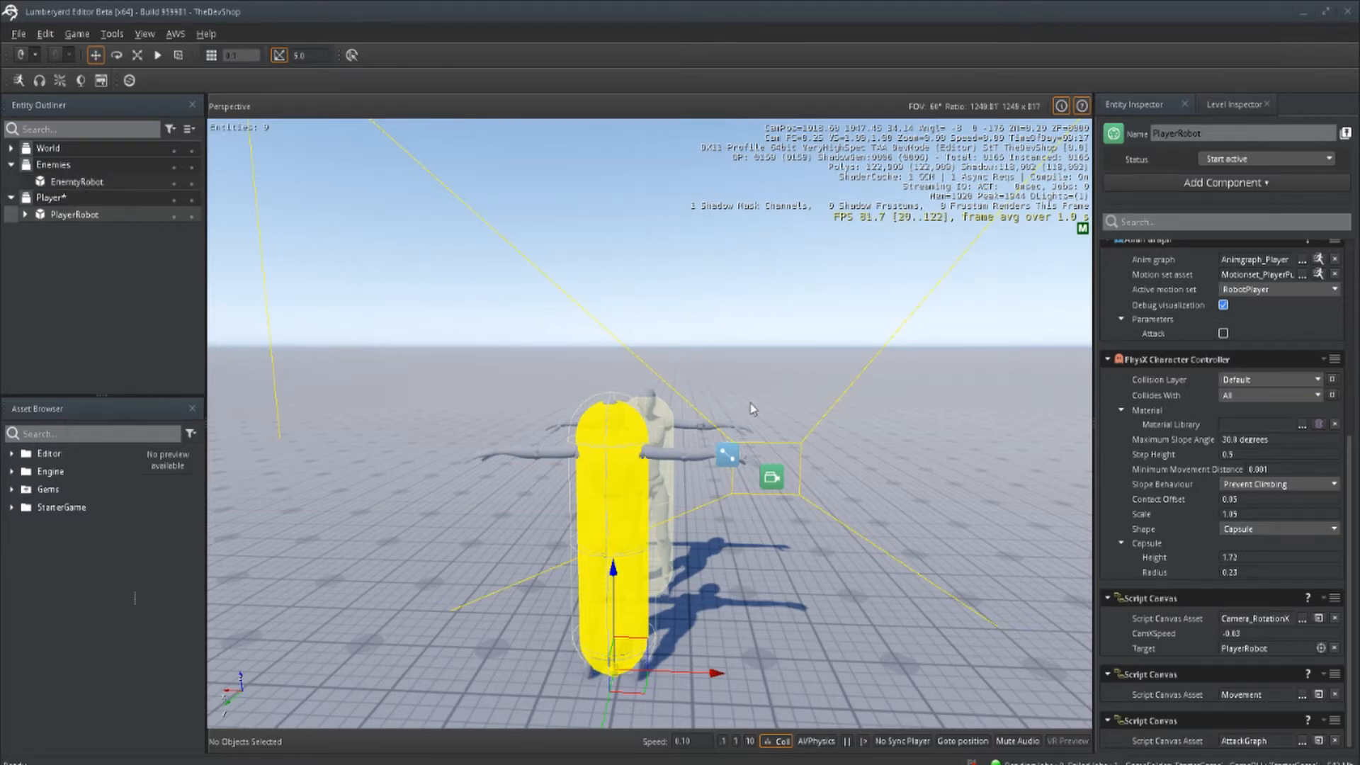
pyautogui.scroll(7, 1216, 466)
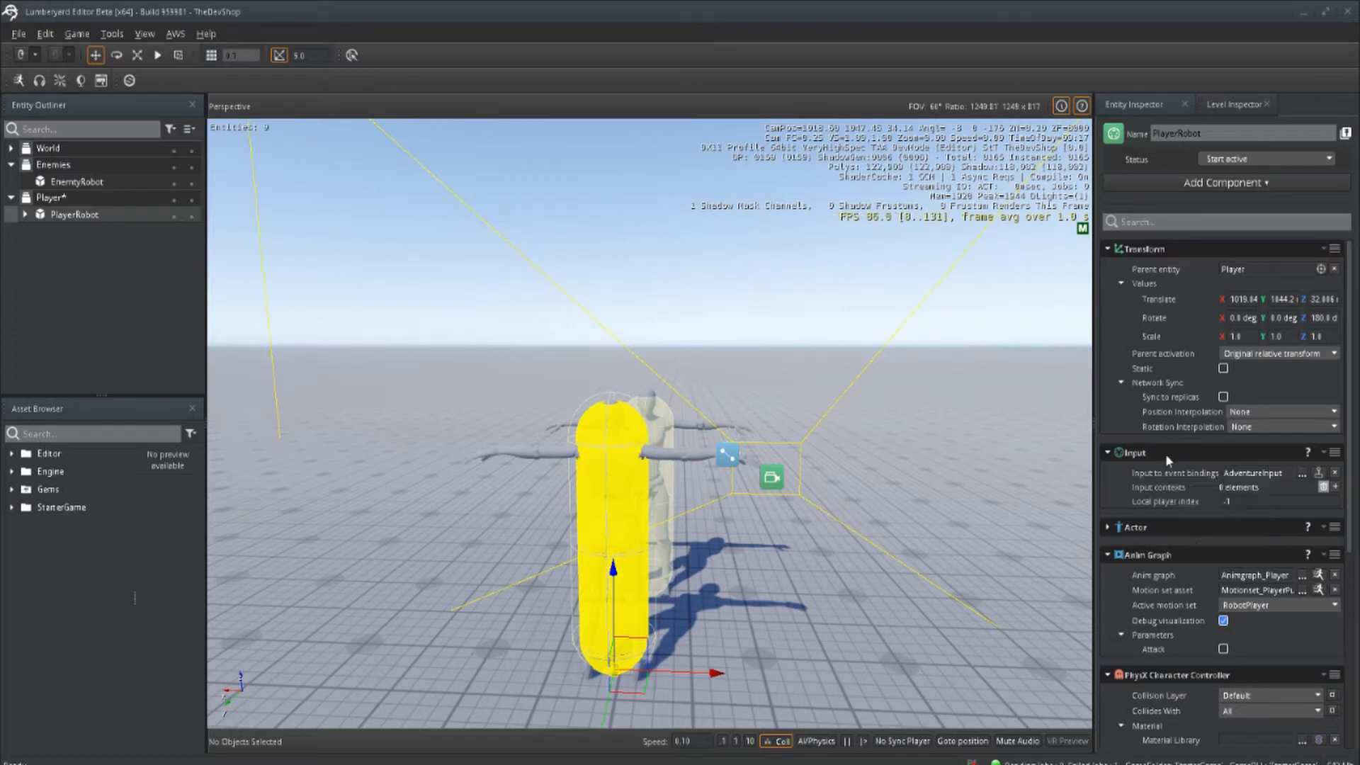
pyautogui.click(1302, 474)
pyautogui.click(387, 220)
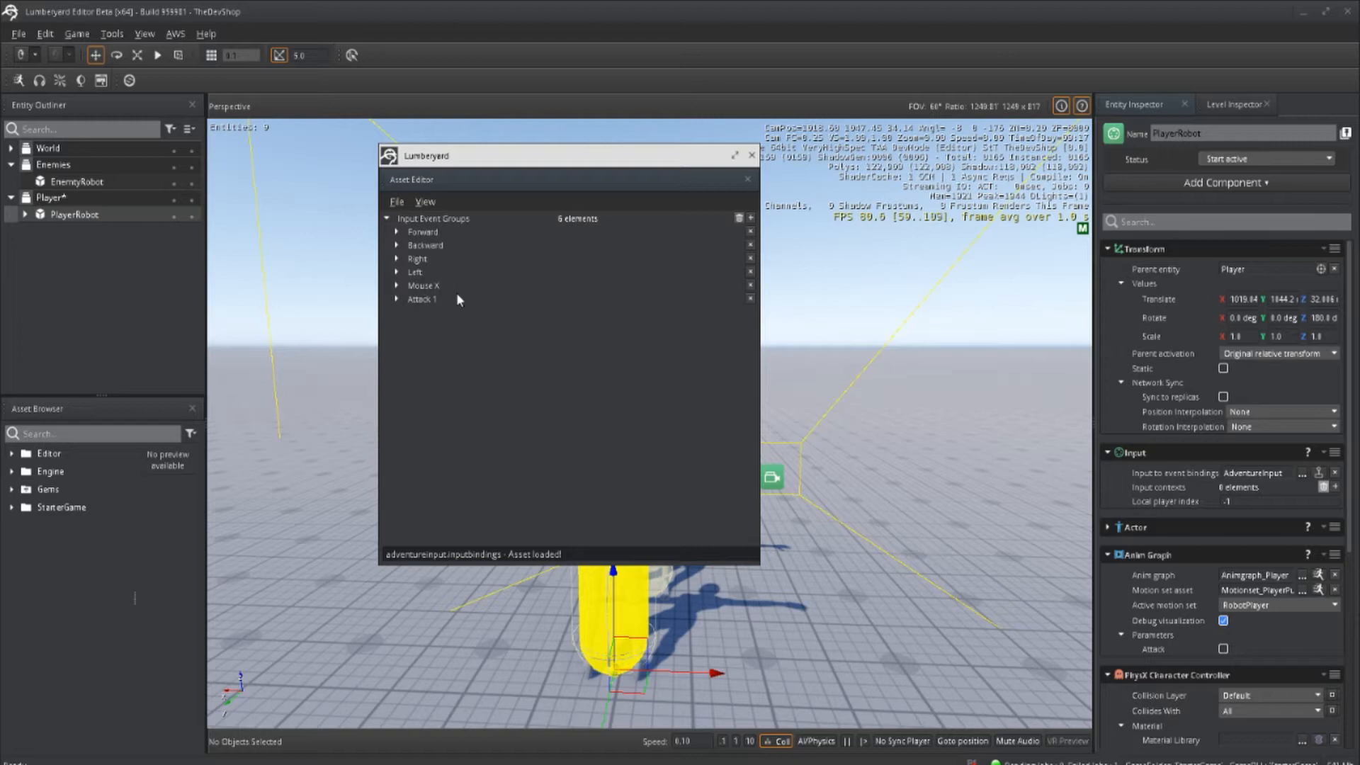
pyautogui.click(397, 300)
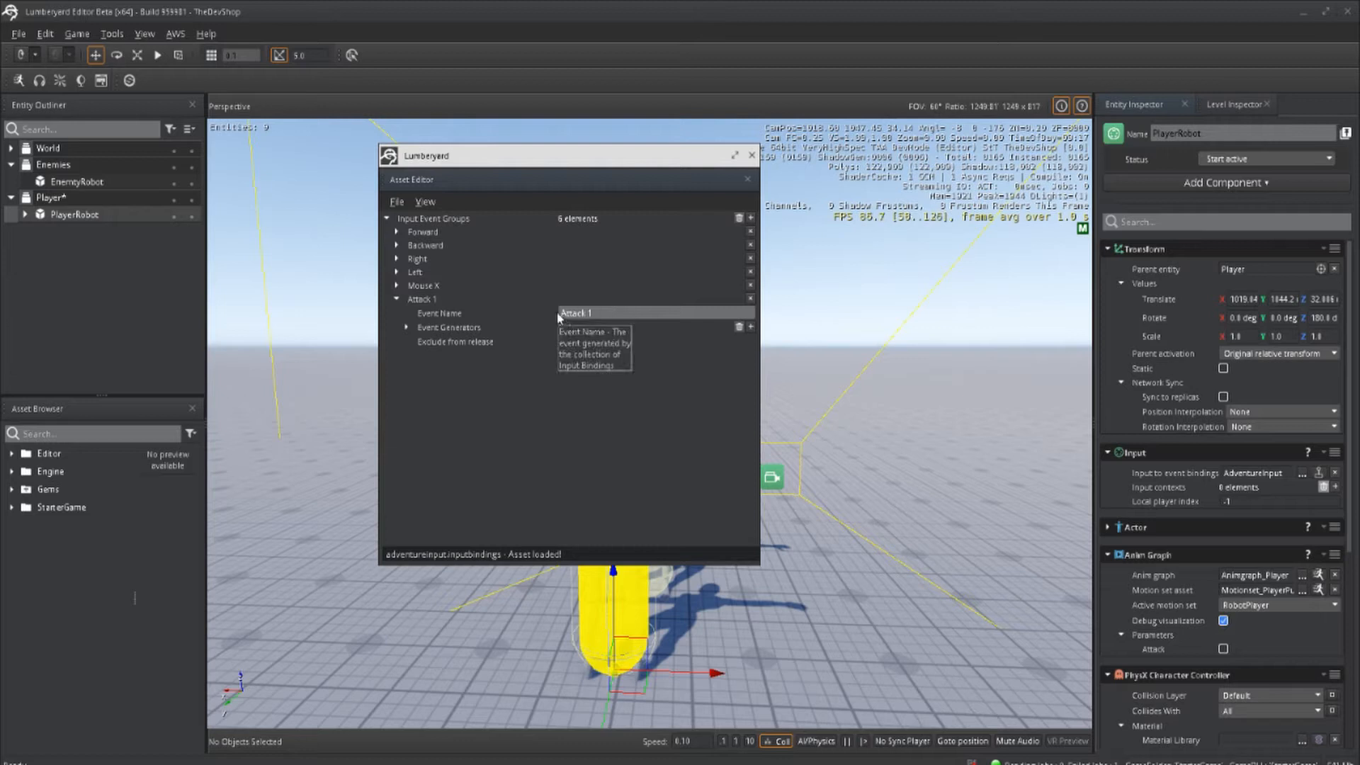
pyautogui.click(406, 328)
pyautogui.click(416, 342)
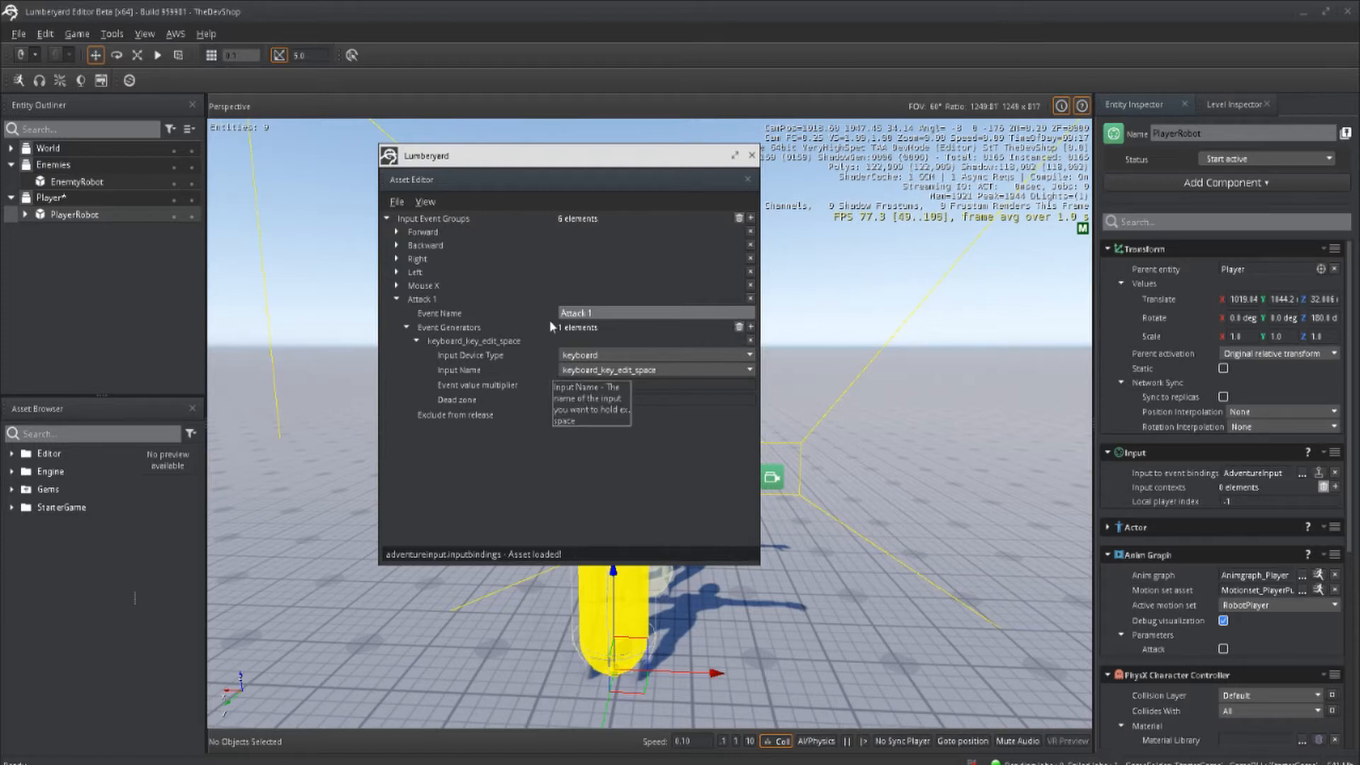
pyautogui.click(752, 155)
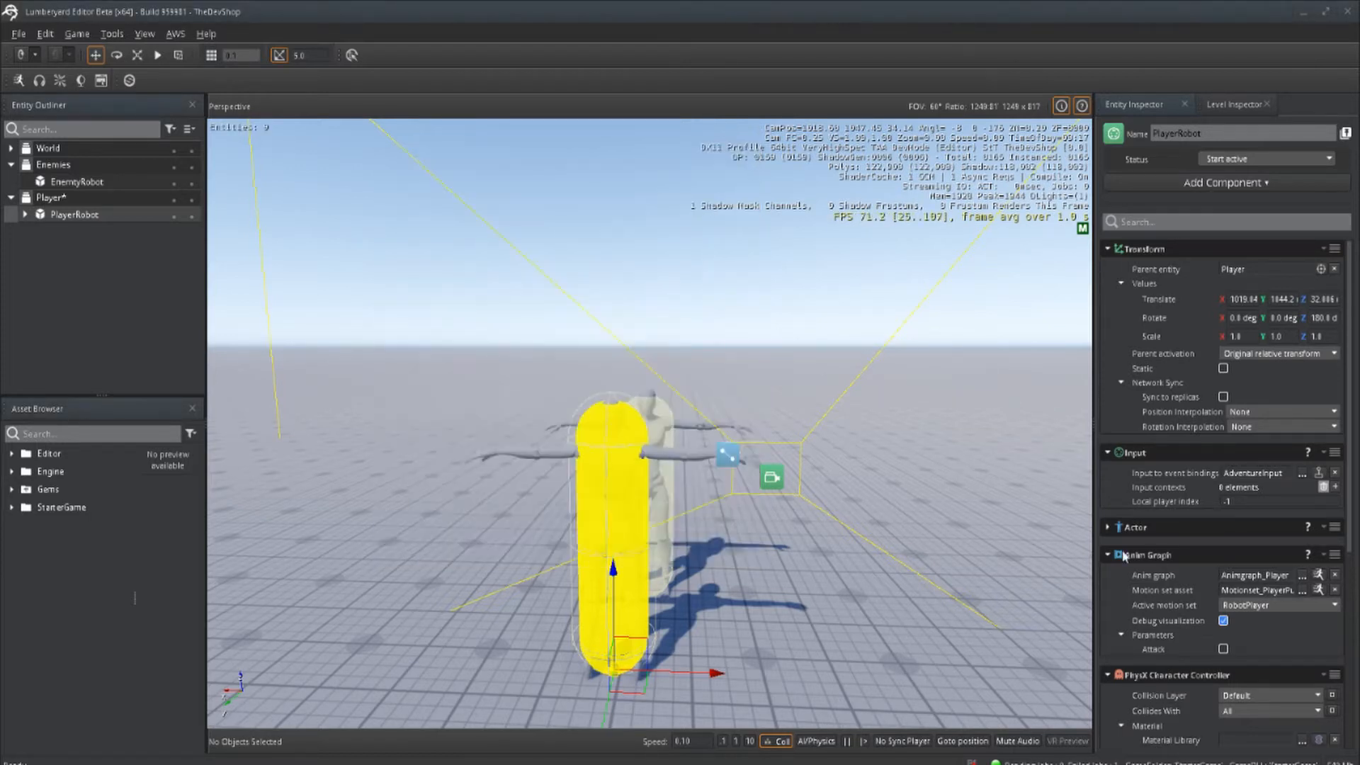
# Step: Review PlayerRobot's Actor, Anim Graph, PhysX Character Controller and Script Canvas components
pyautogui.click(1108, 527)
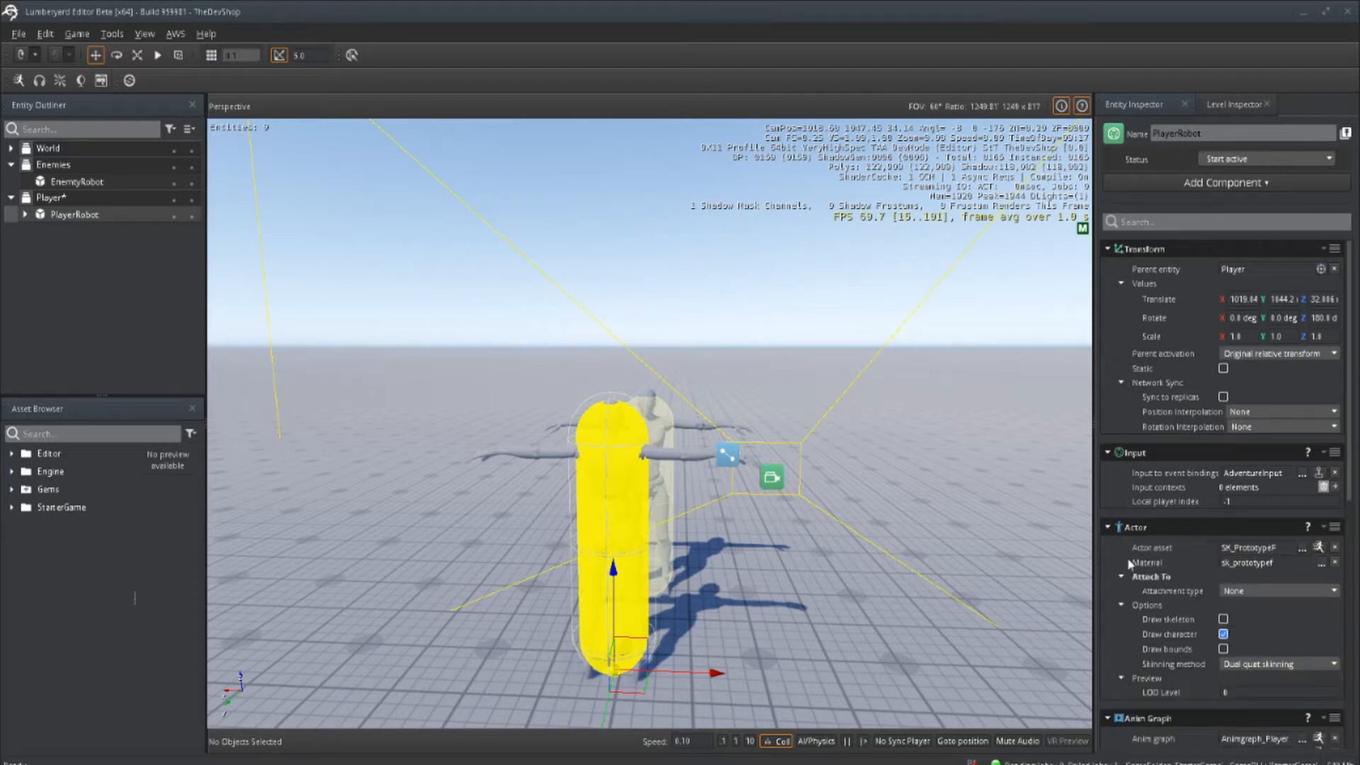
pyautogui.click(1109, 528)
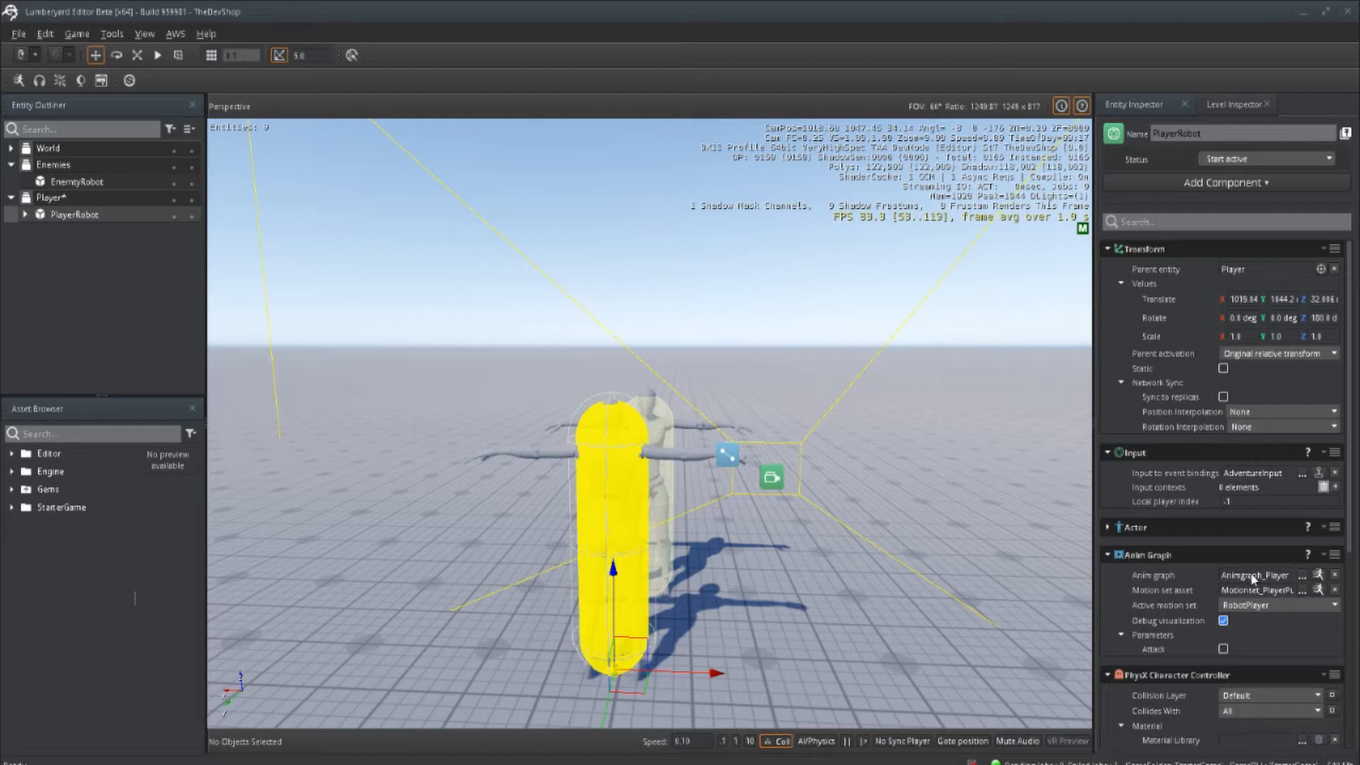
pyautogui.scroll(-3, 1252, 577)
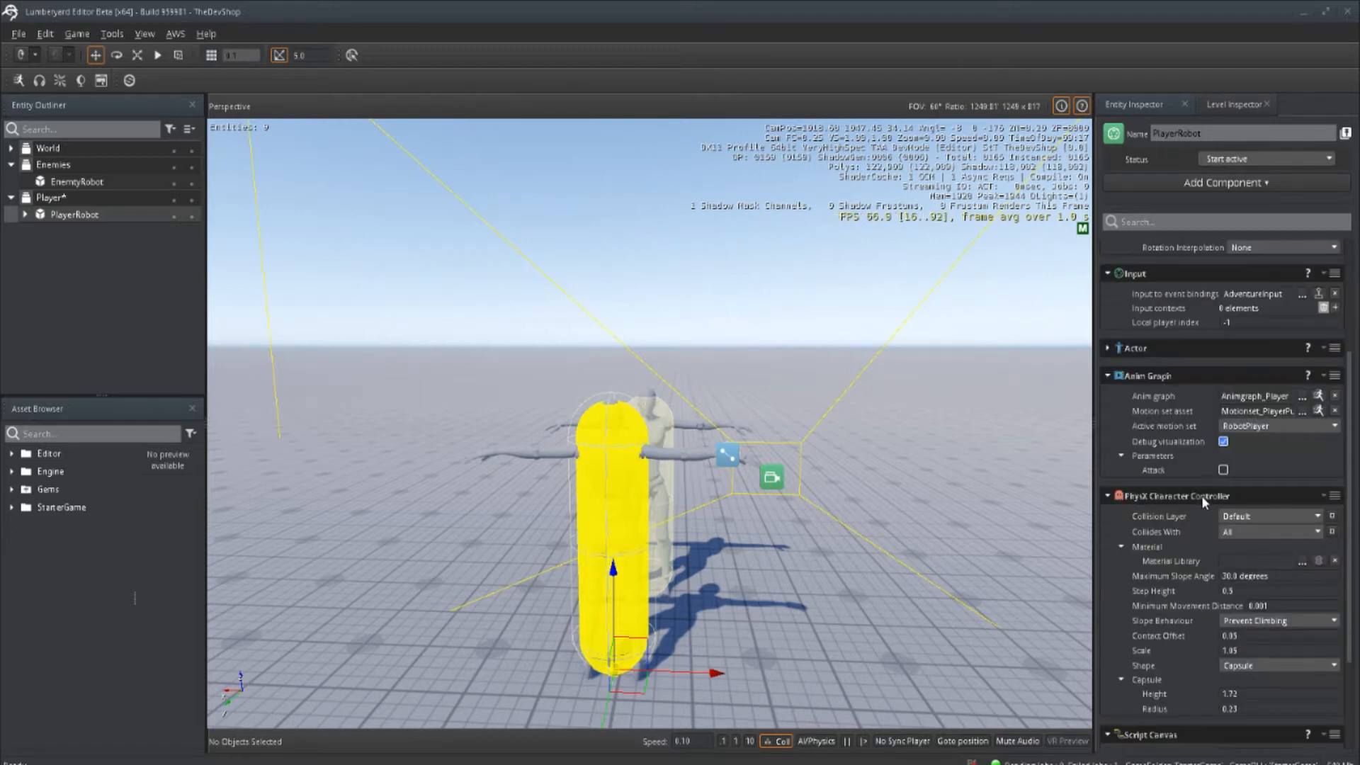
pyautogui.scroll(-2, 1204, 493)
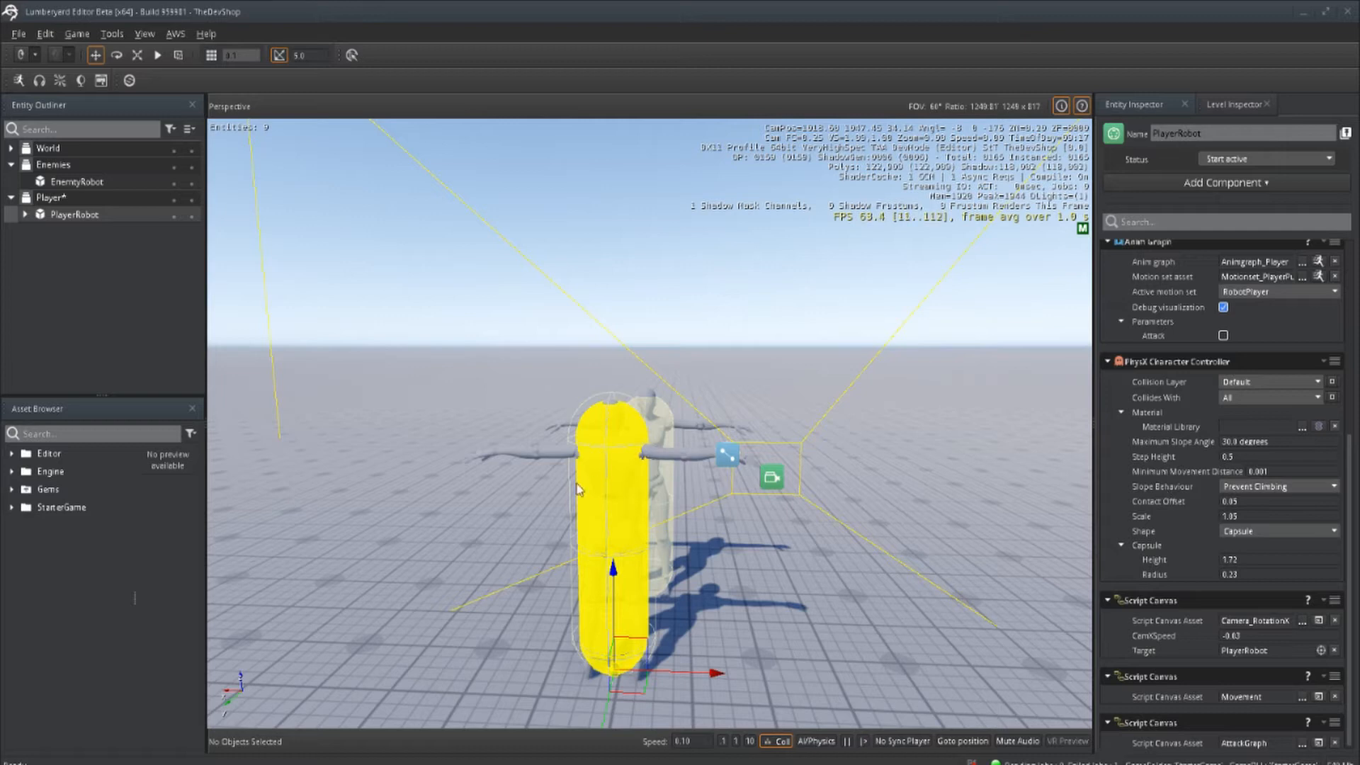
pyautogui.scroll(-1, 1184, 647)
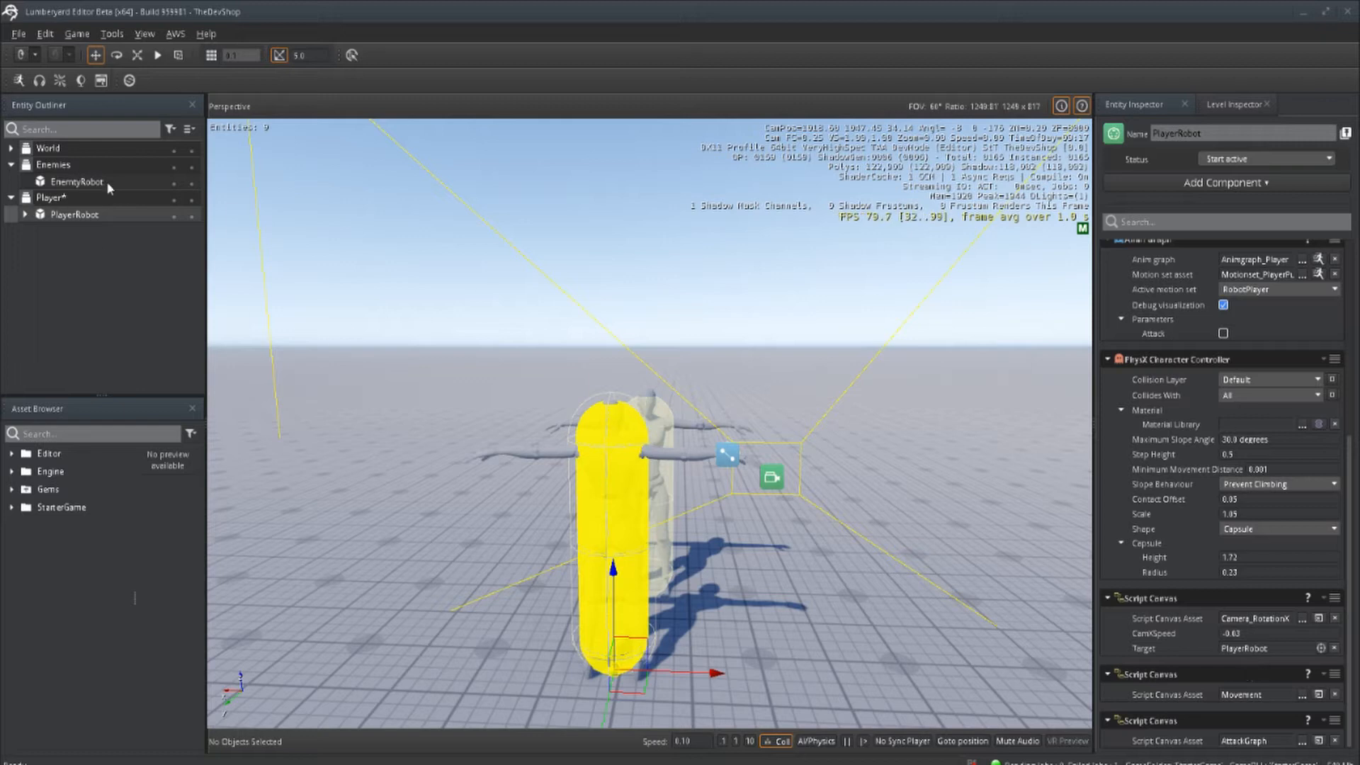
# Step: Examine EnemtyRobot's components, from Actor and Anim Graph through the PhysX collider and rigid body to its script and tag
pyautogui.click(77, 182)
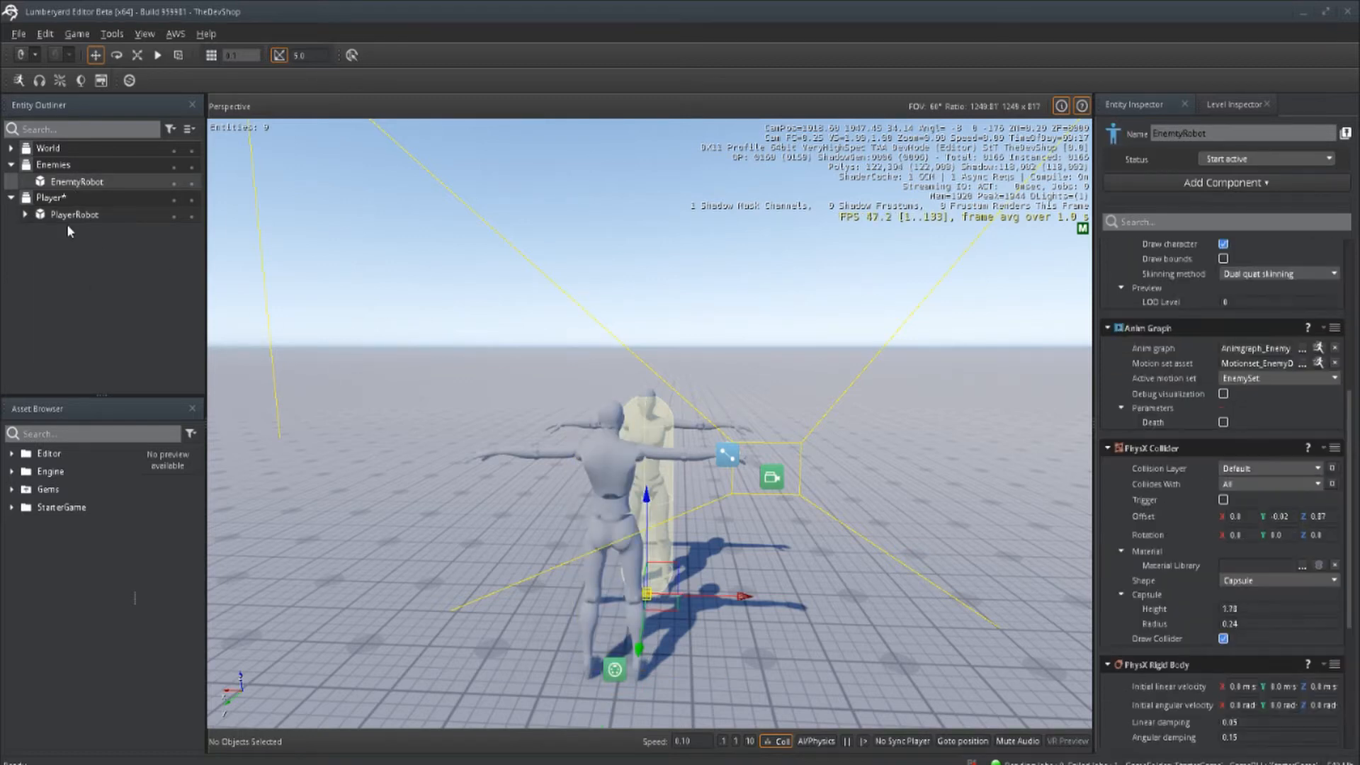
pyautogui.scroll(5, 1184, 386)
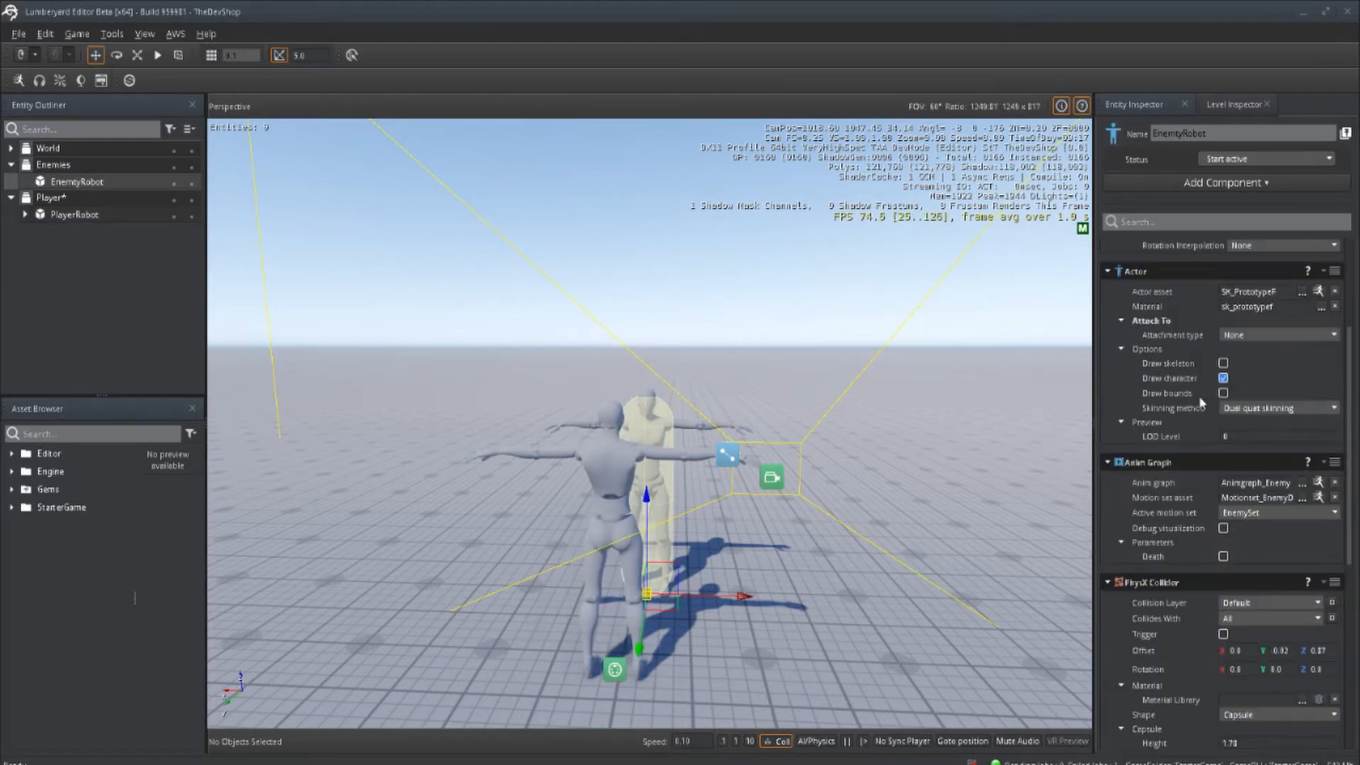
pyautogui.scroll(-3, 1213, 486)
pyautogui.scroll(-4, 1263, 498)
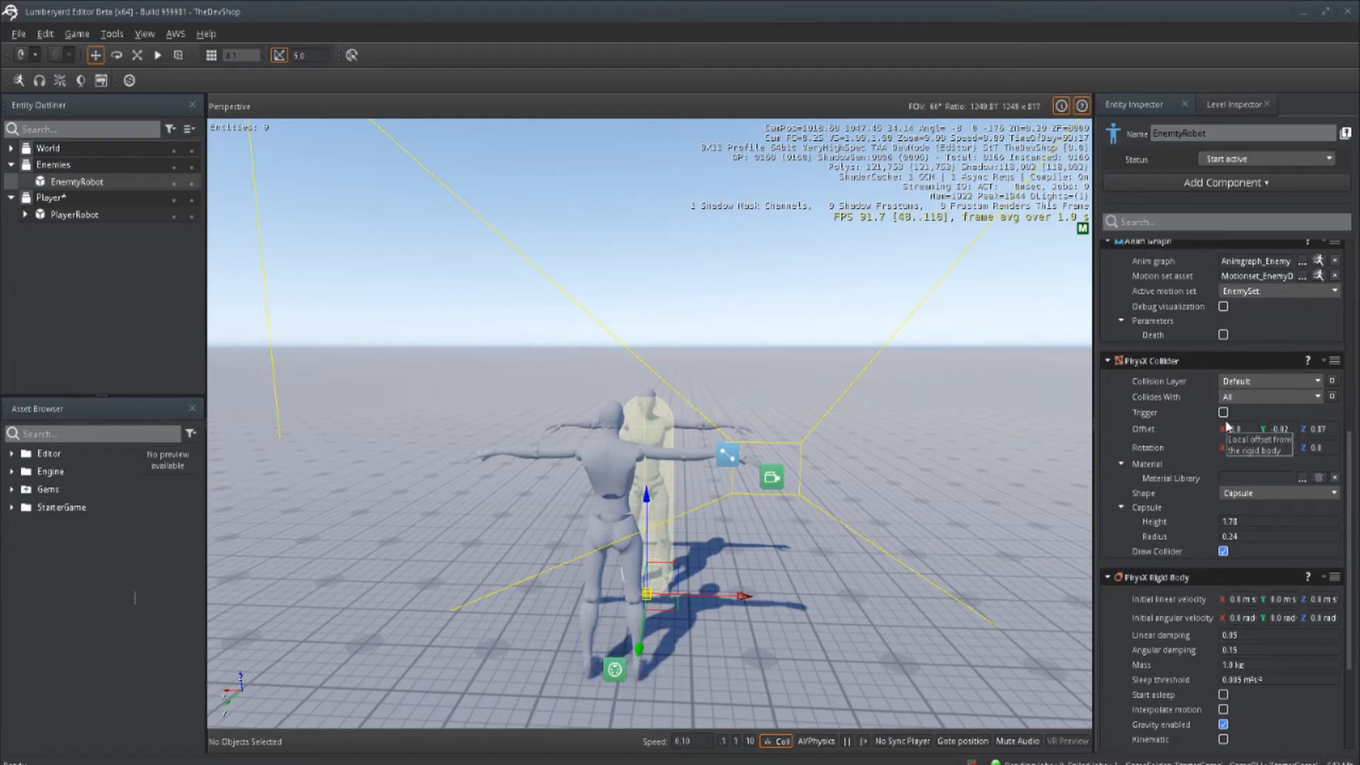
pyautogui.scroll(-2, 1253, 401)
pyautogui.scroll(-1, 1208, 544)
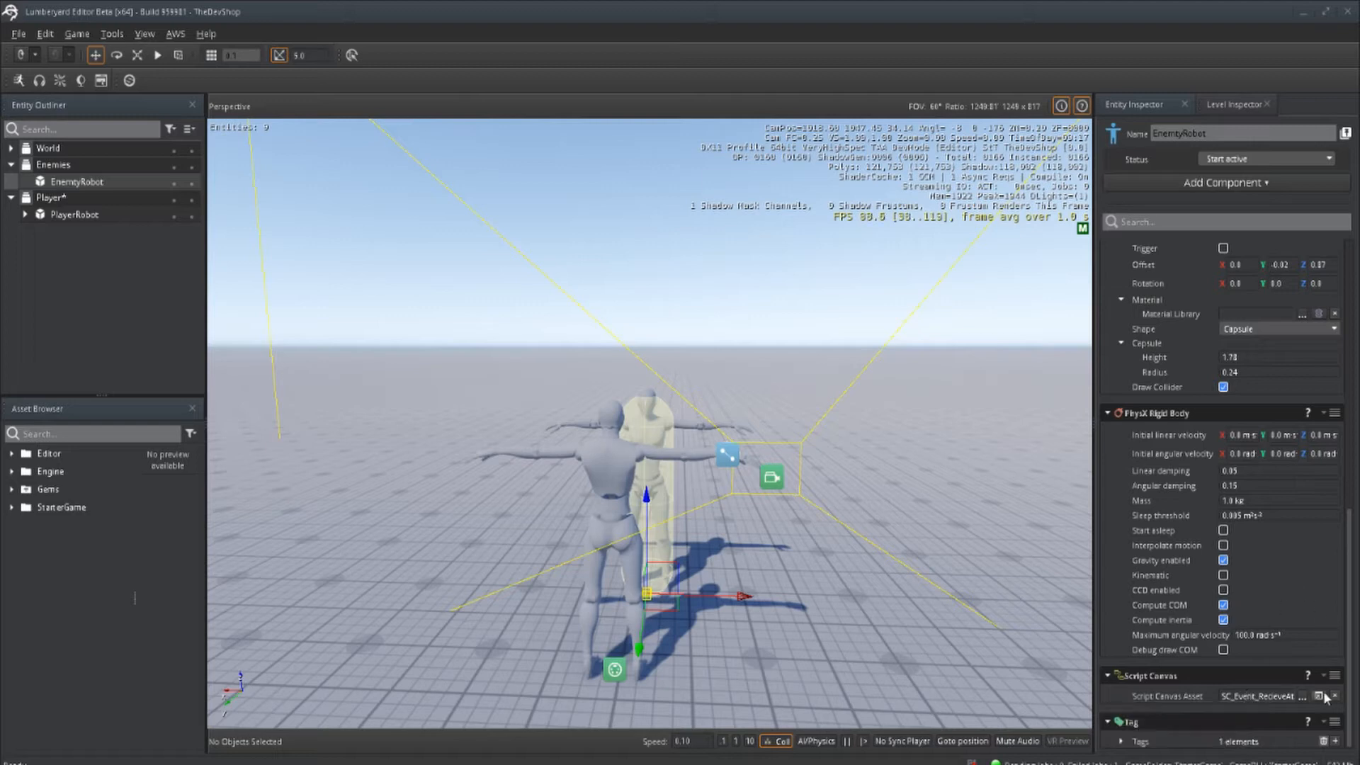
pyautogui.click(1120, 742)
pyautogui.scroll(-1, 1244, 703)
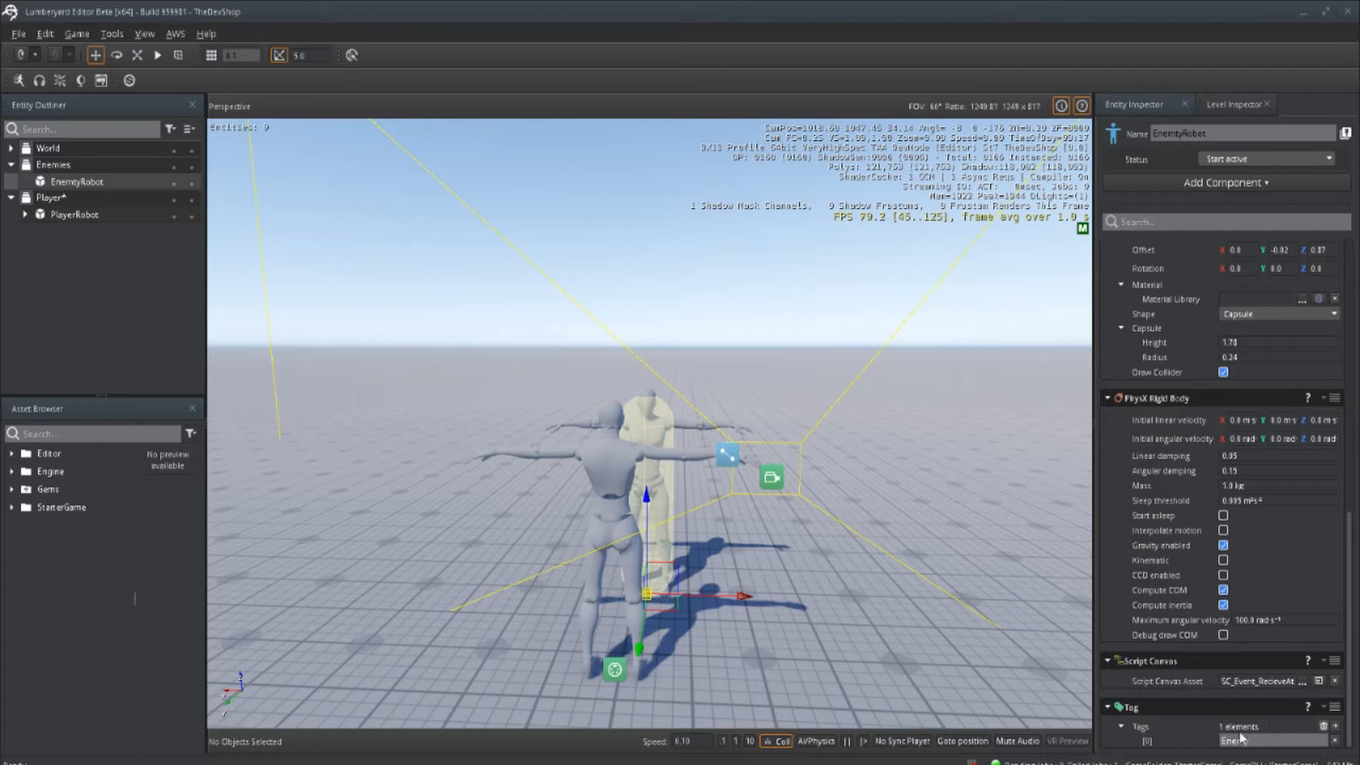
pyautogui.scroll(1, 1192, 584)
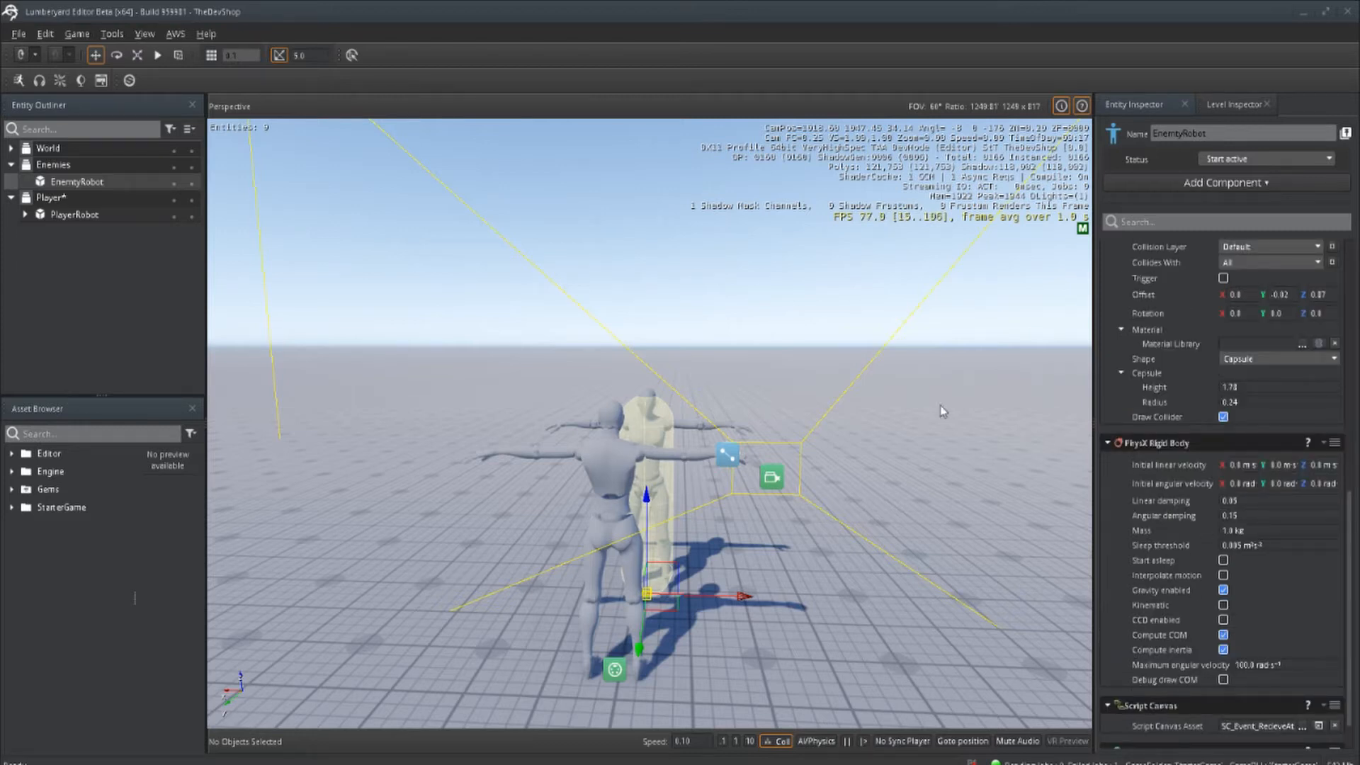
# Step: Open PlayerRobot's Animgraph_Player in the animation editor
pyautogui.click(71, 215)
pyautogui.scroll(4, 1221, 543)
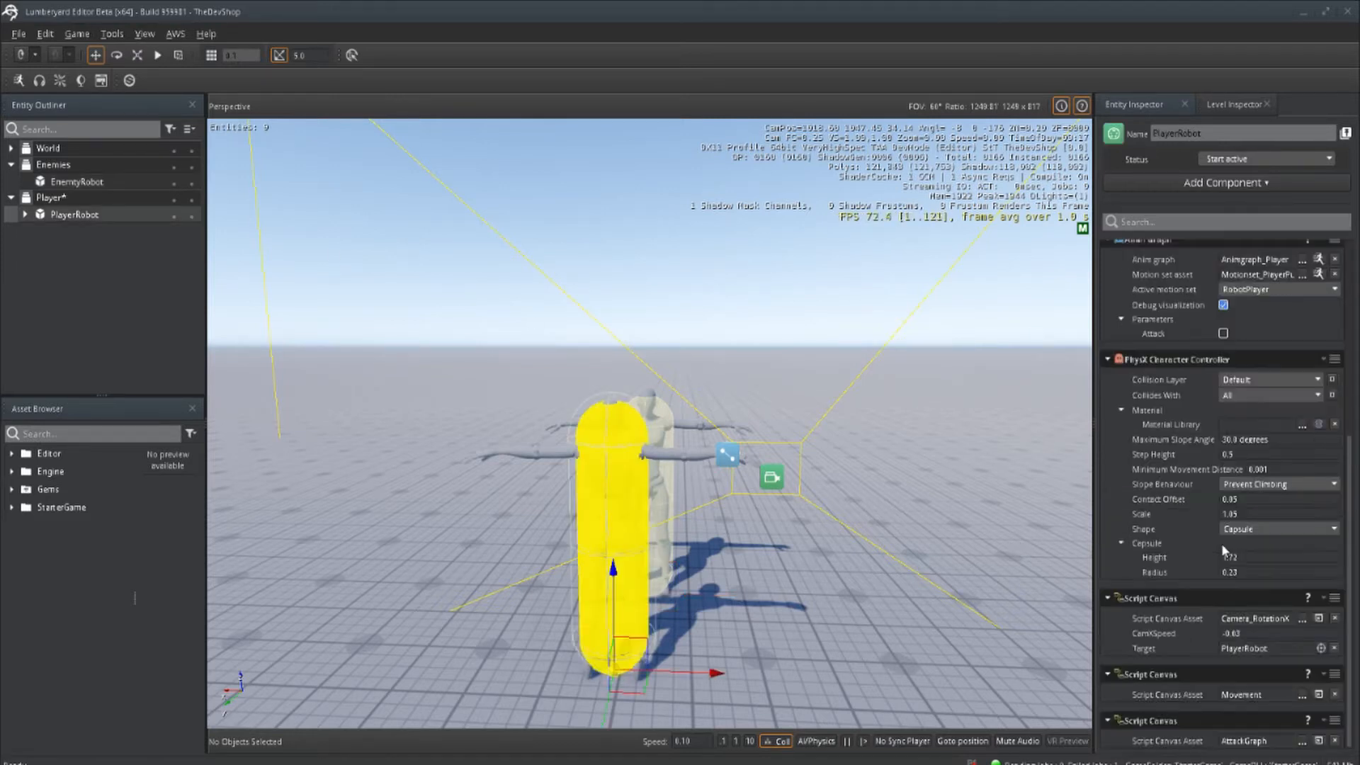
pyautogui.scroll(2, 1222, 542)
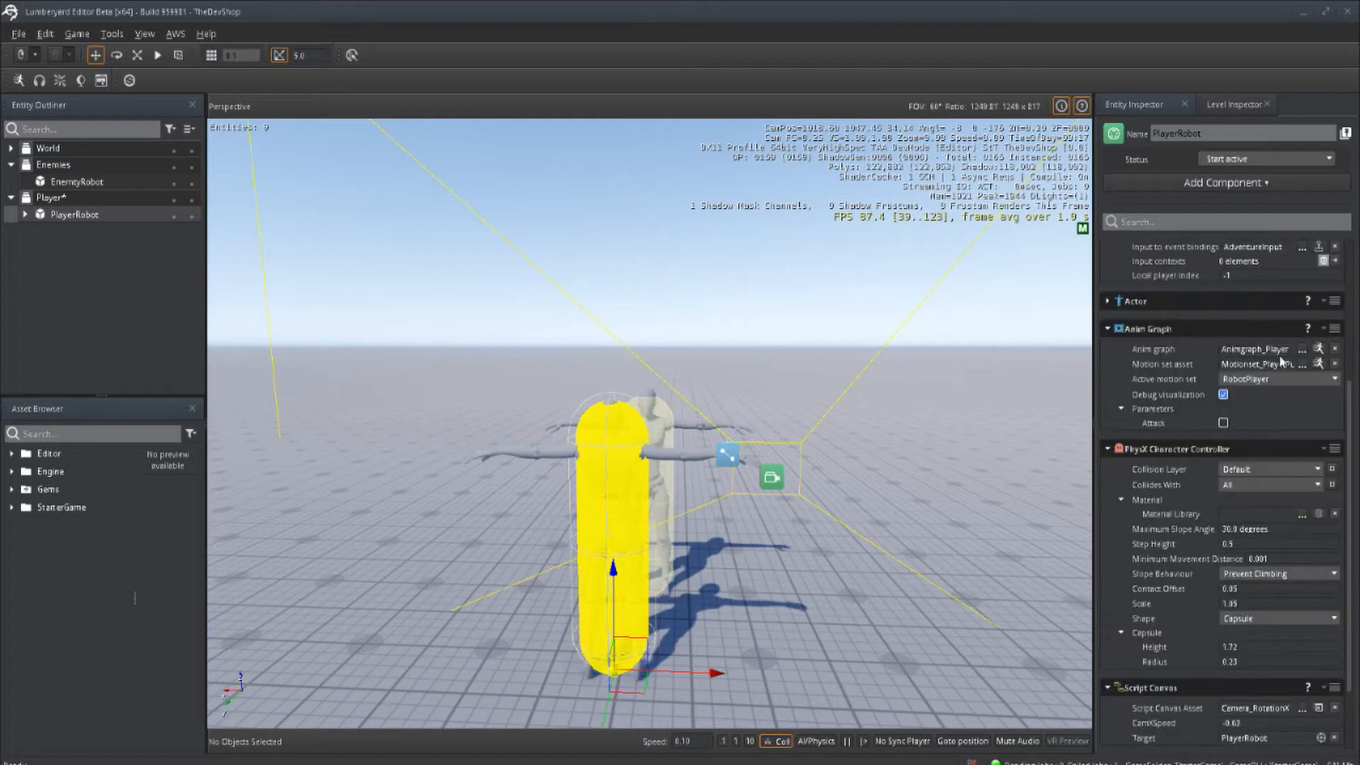
pyautogui.click(1319, 348)
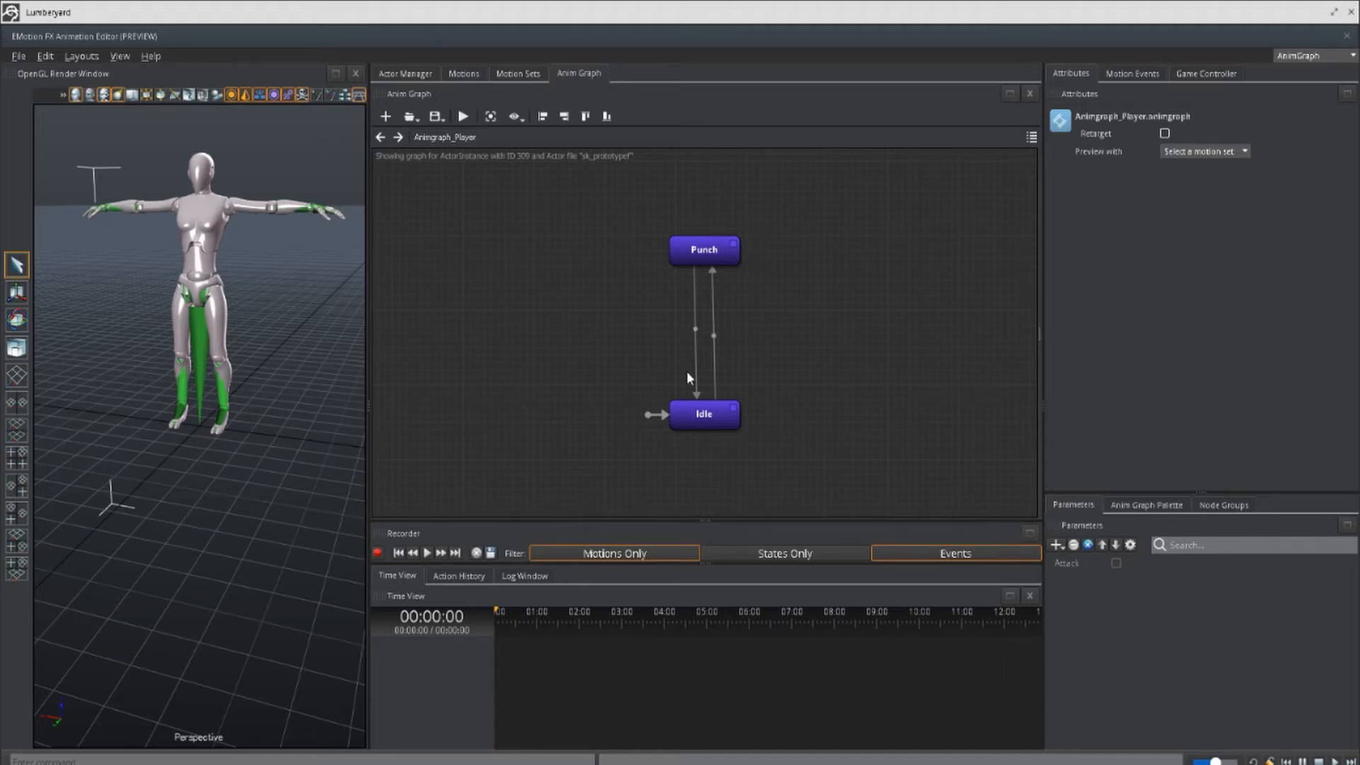
# Step: Inspect the Idle and Punch states' motion attributes and set the graph's preview motion set to RobotPlayer
pyautogui.click(704, 414)
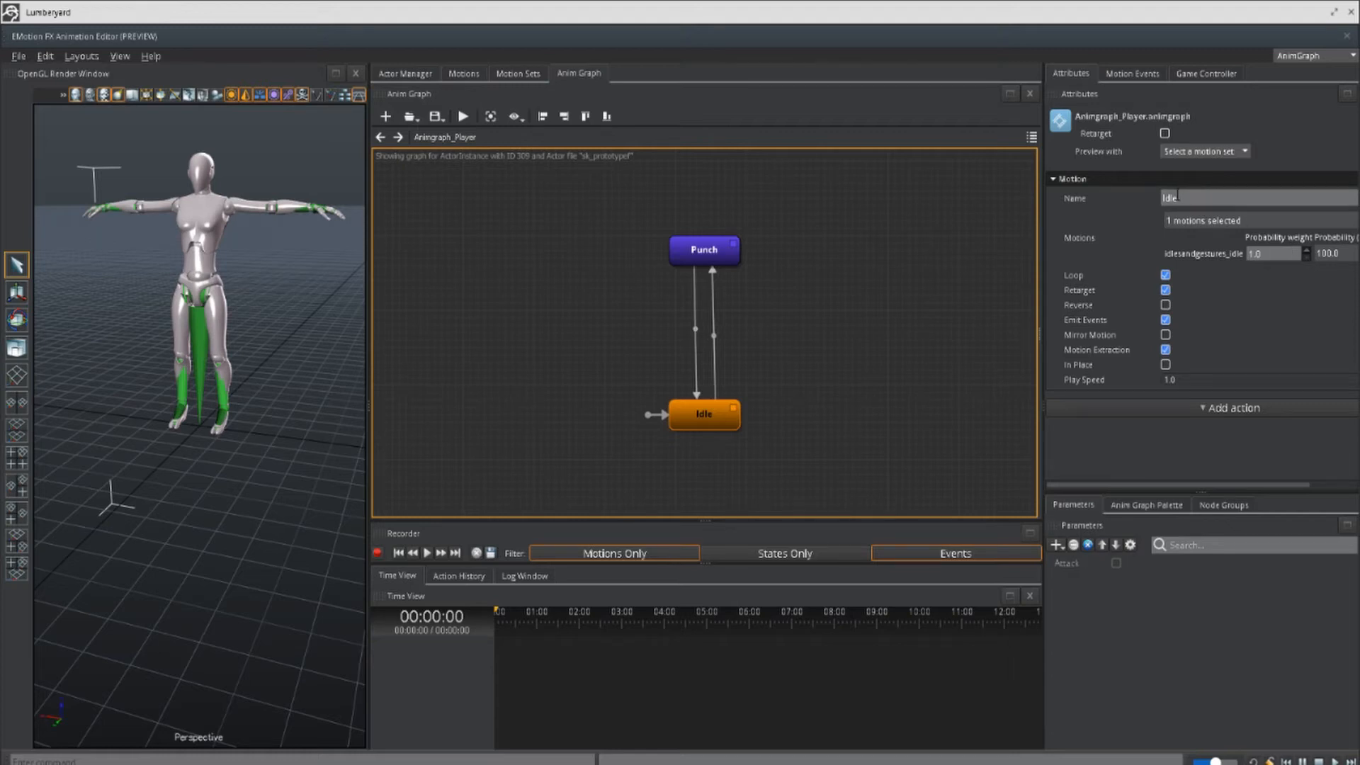
pyautogui.click(1243, 152)
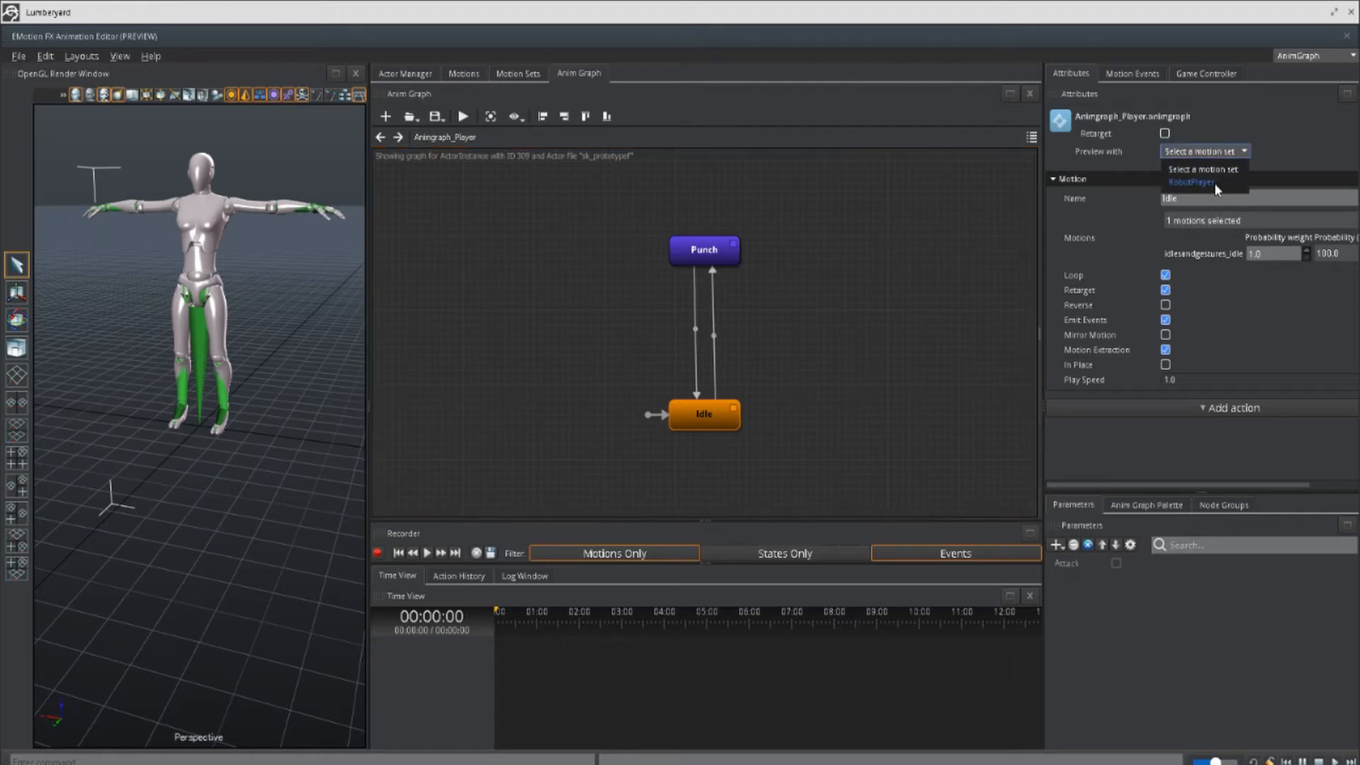
pyautogui.press('Escape')
pyautogui.click(704, 249)
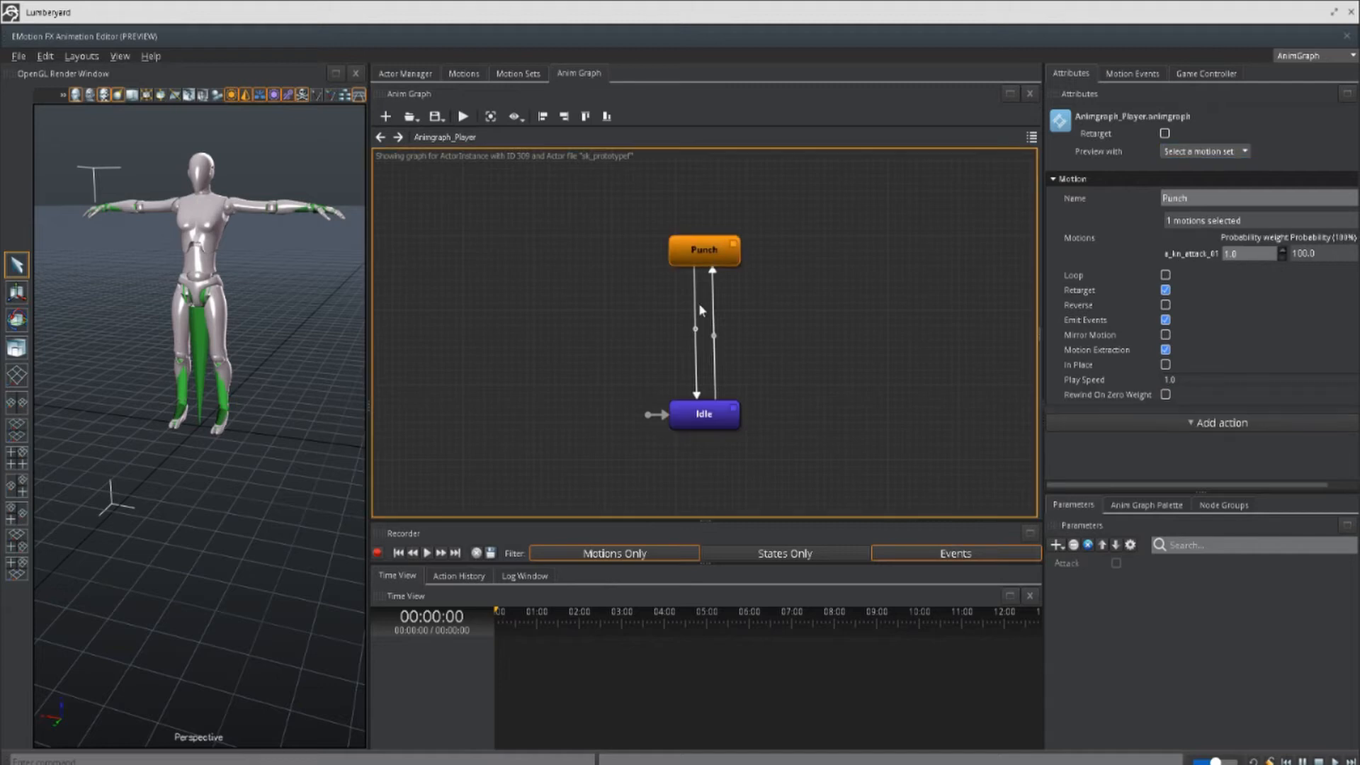
pyautogui.click(1237, 150)
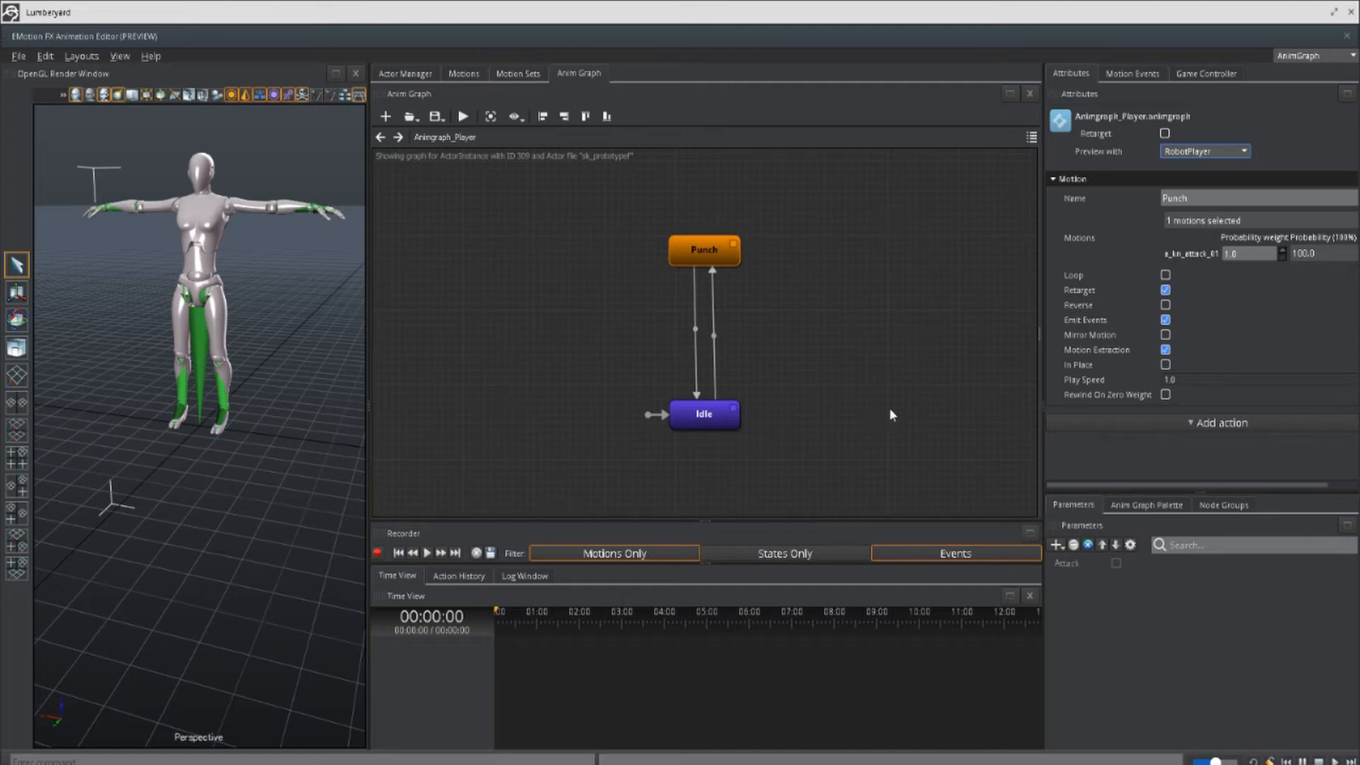
# Step: Check the Attack parameter and the Punch-to-Idle transition's conditions, and close the animation editor
pyautogui.click(1062, 566)
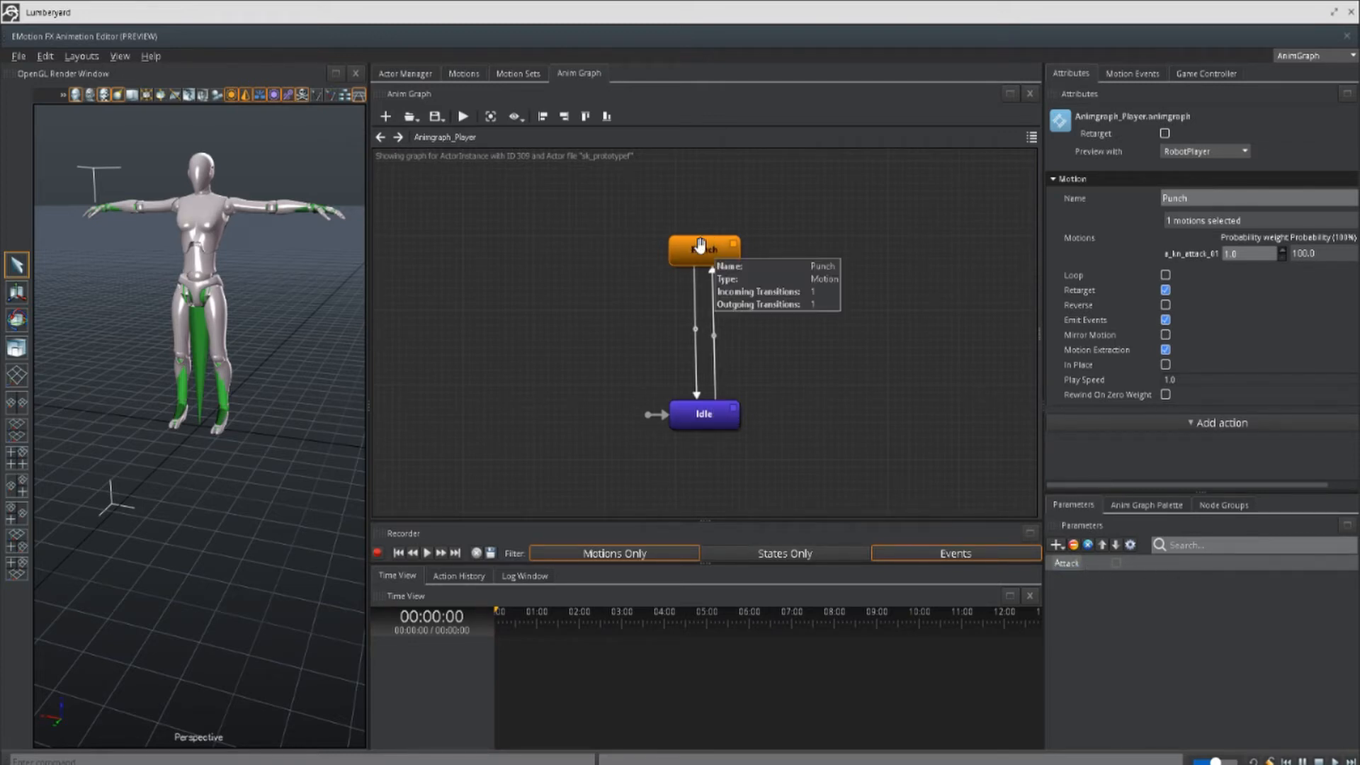
pyautogui.click(695, 347)
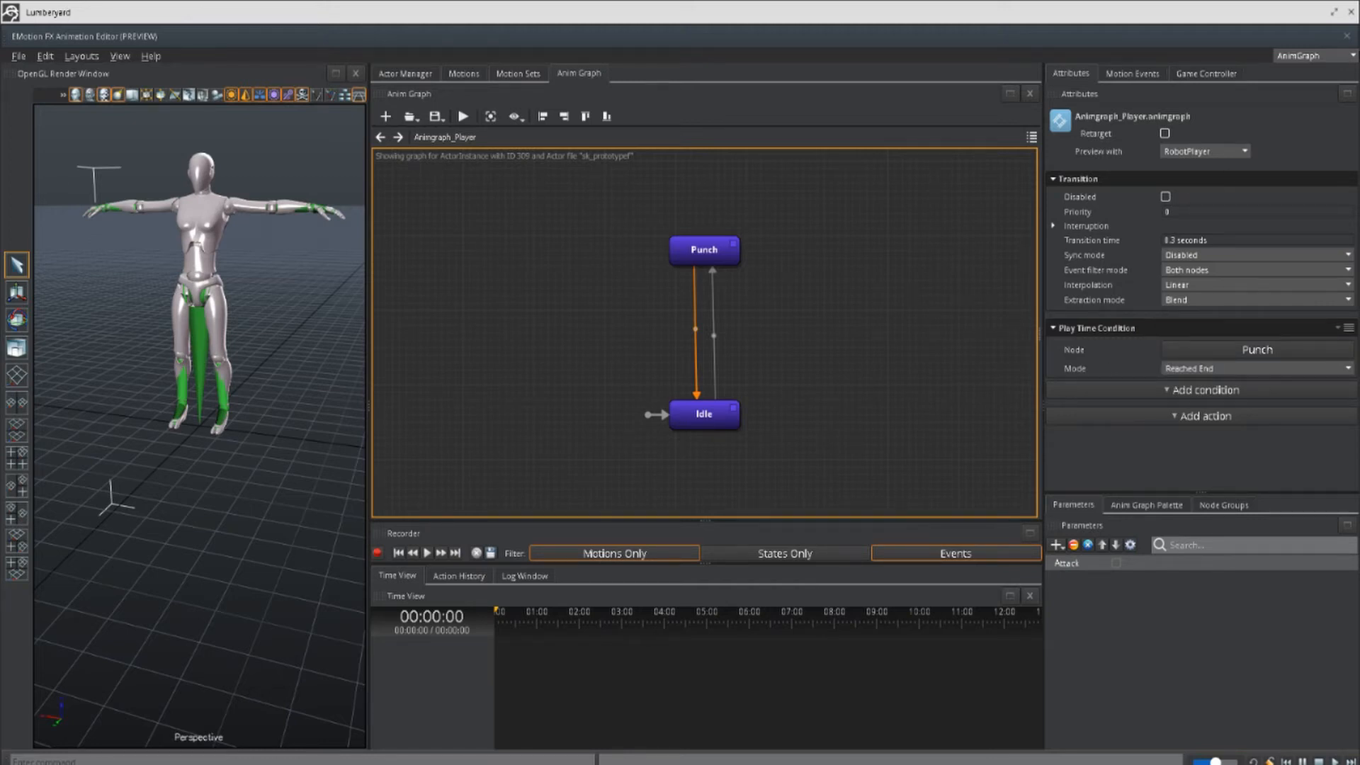
pyautogui.click(1347, 36)
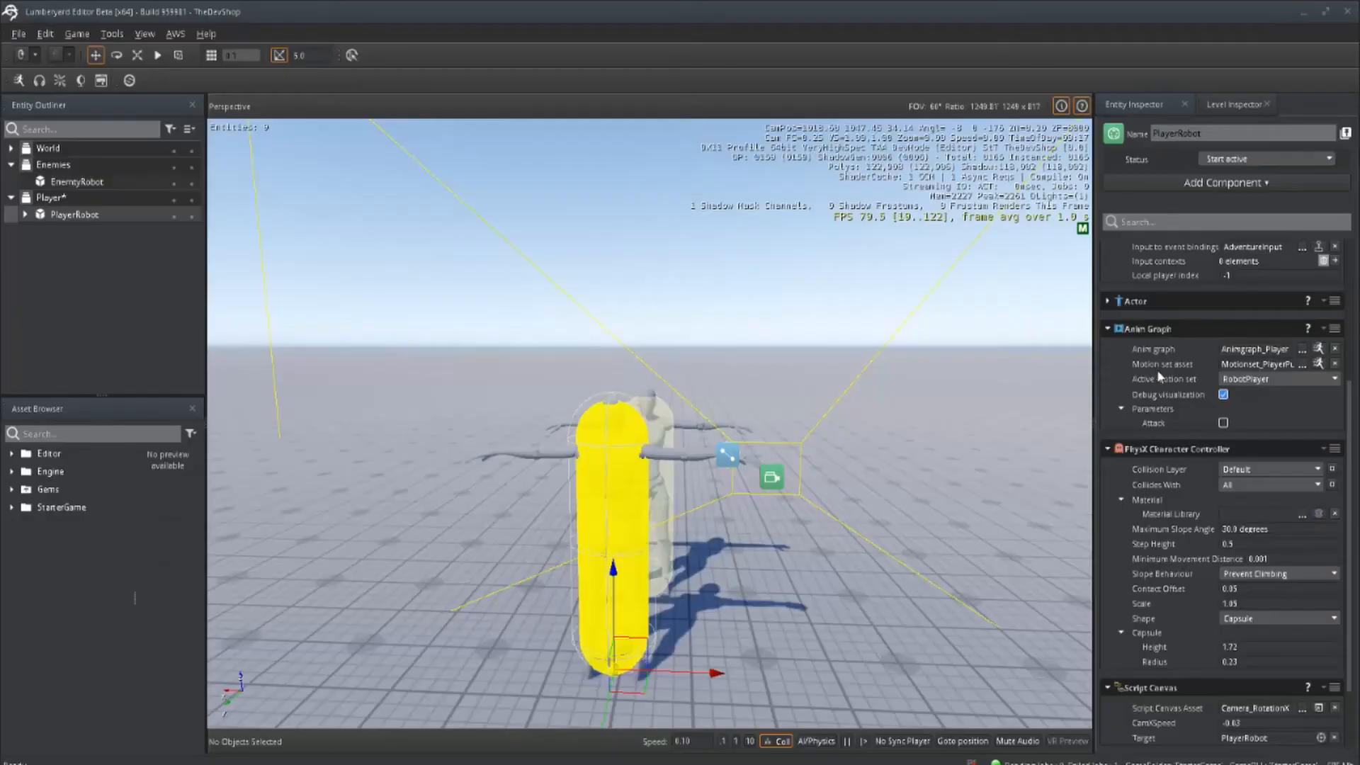
# Step: Open PlayerRobot's AttackGraph script in Script Canvas and bring its four nodes into readable view
pyautogui.scroll(-2, 1163, 376)
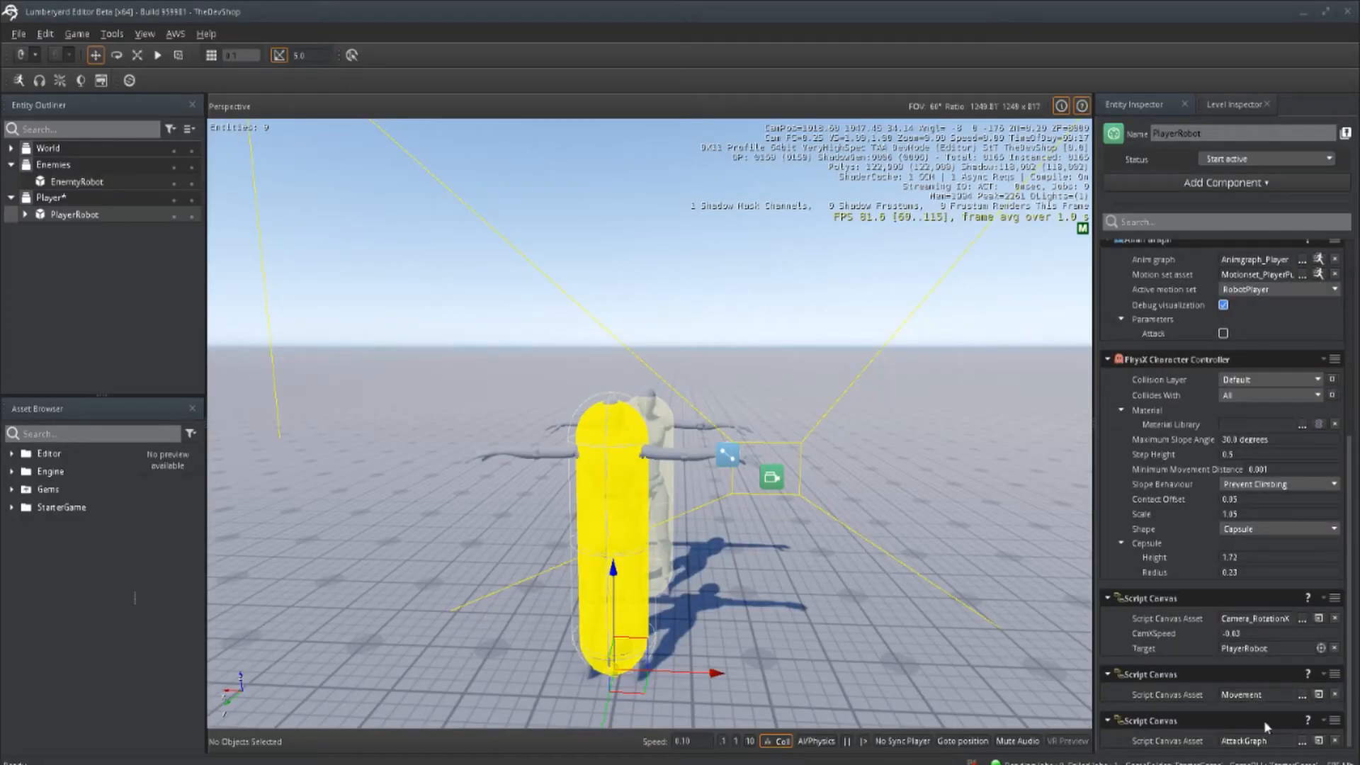
pyautogui.click(1322, 741)
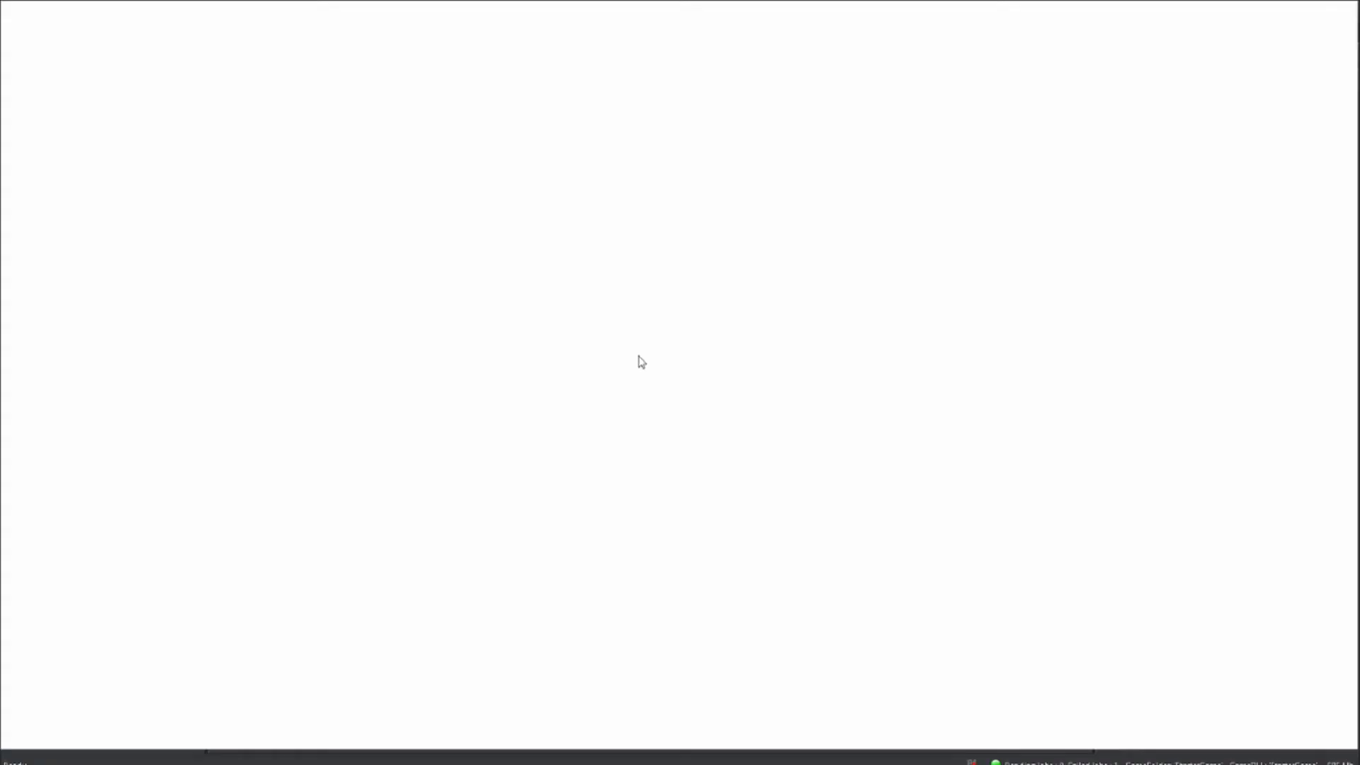
pyautogui.scroll(-3, 635, 354)
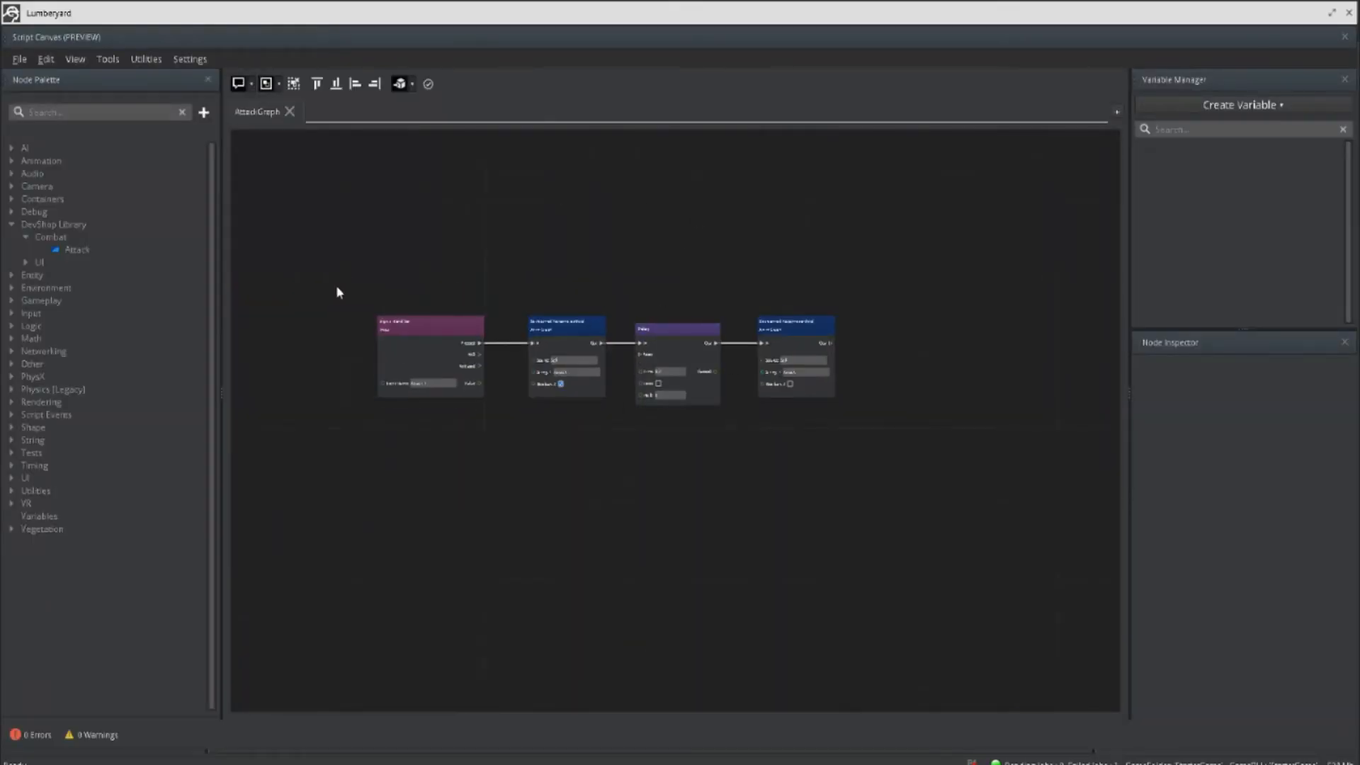
pyautogui.scroll(2, 524, 288)
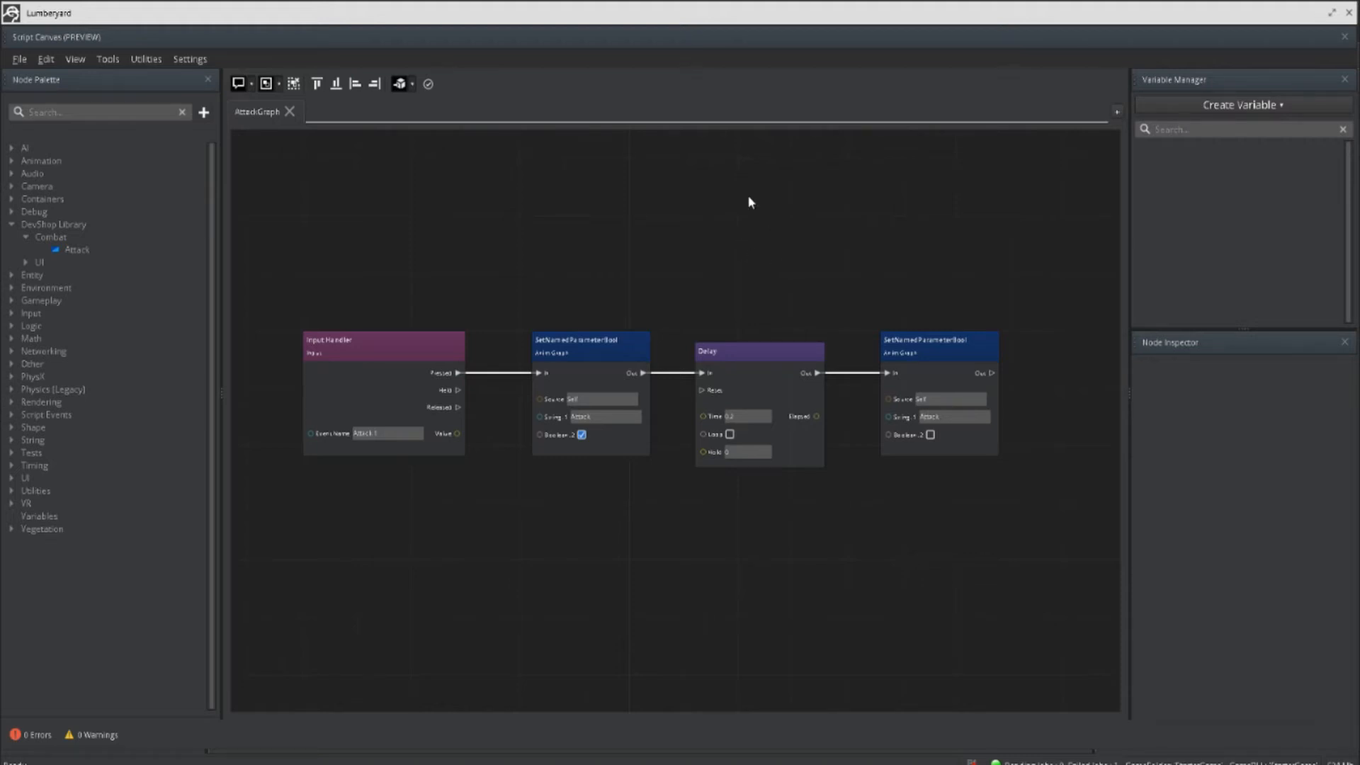
# Step: Examine the Input Handler node and its event name in AttackGraph
pyautogui.click(403, 355)
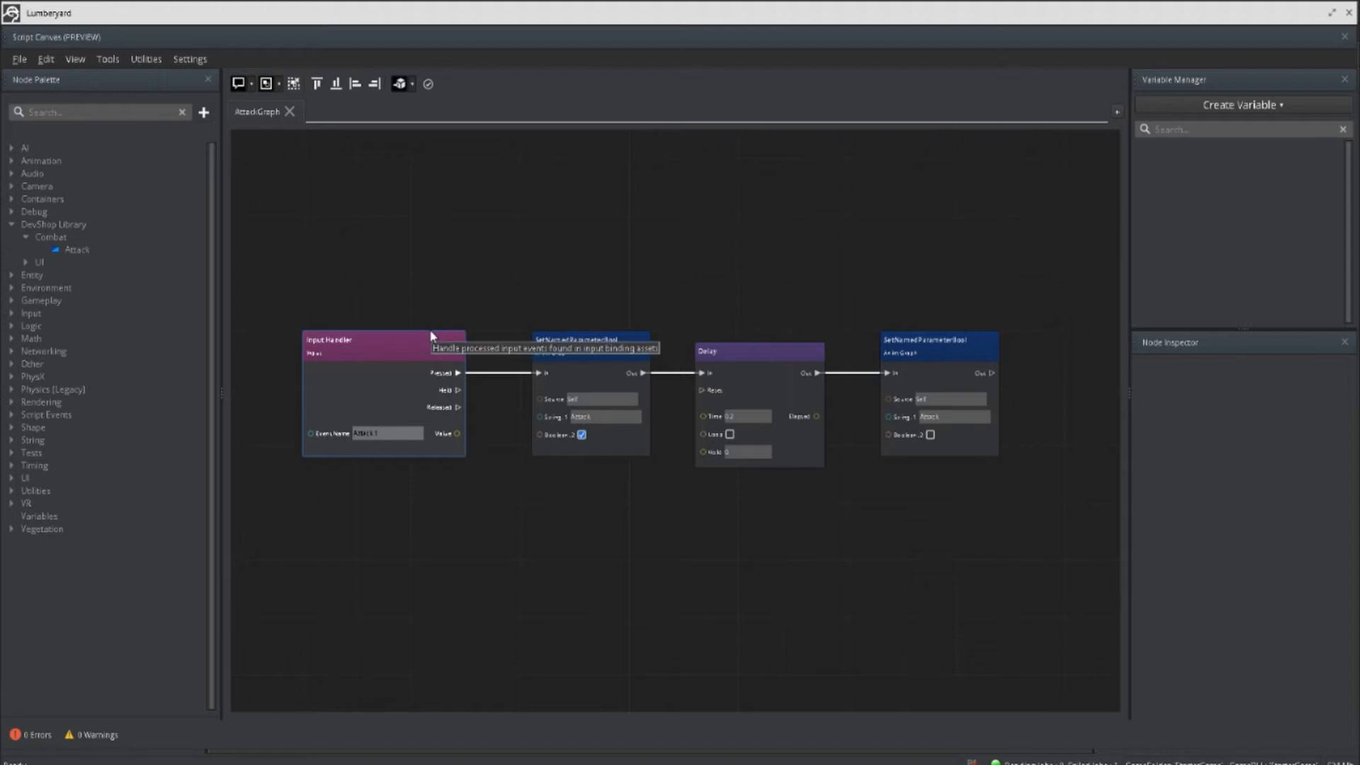
pyautogui.click(457, 325)
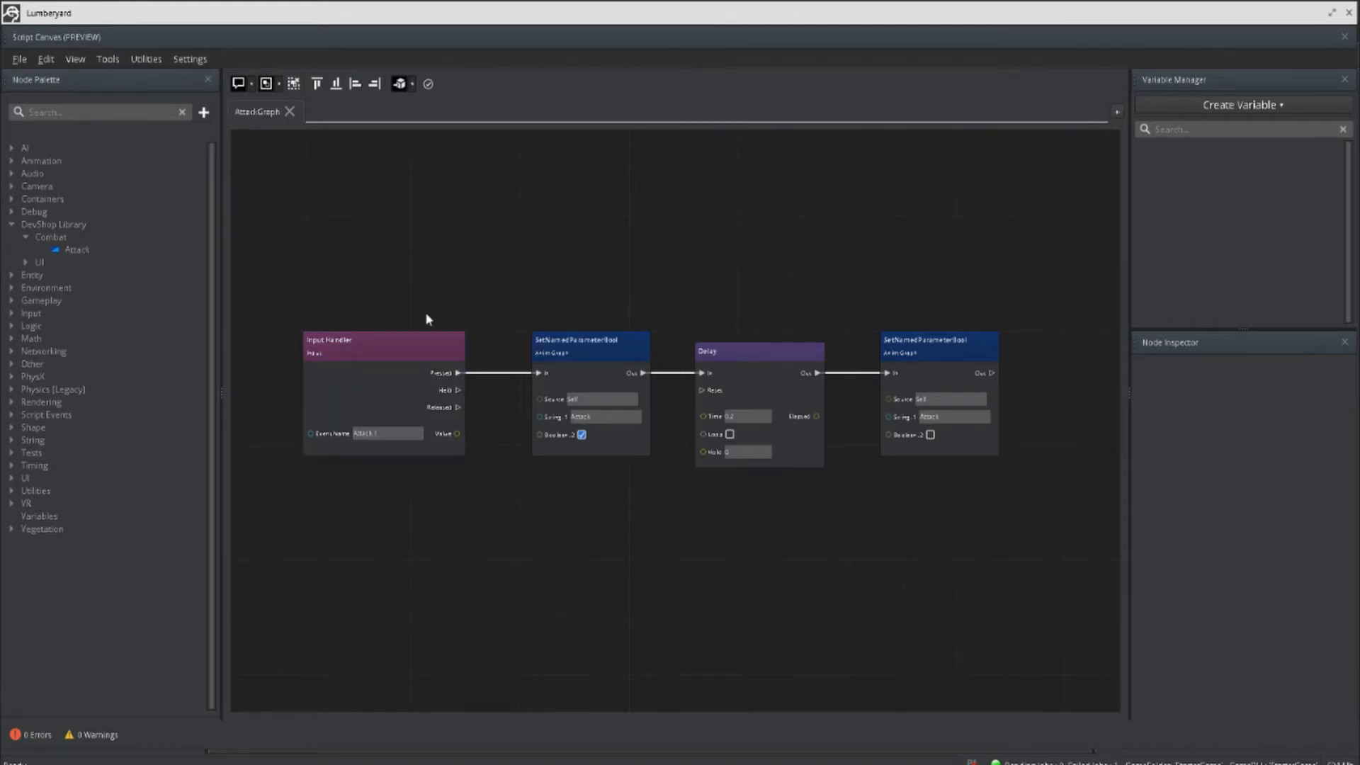
pyautogui.click(429, 356)
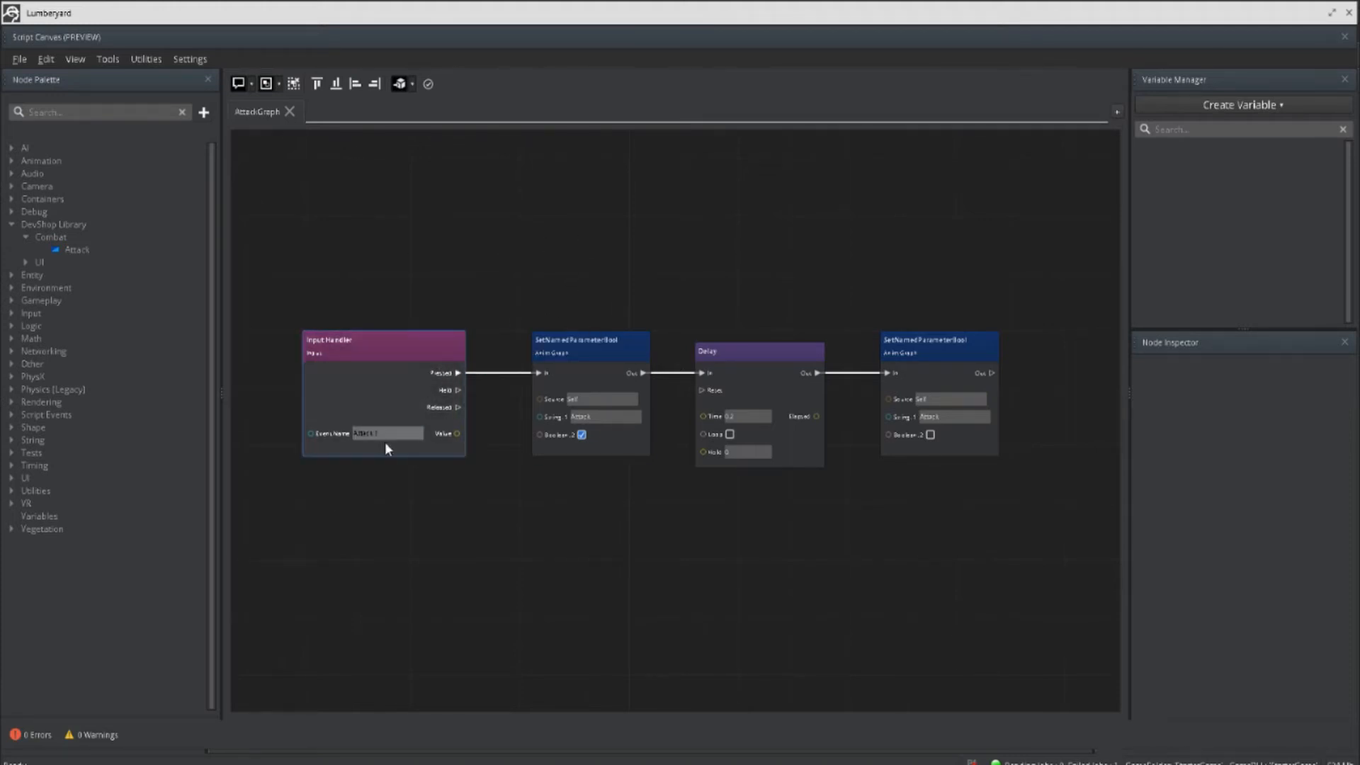
pyautogui.click(366, 433)
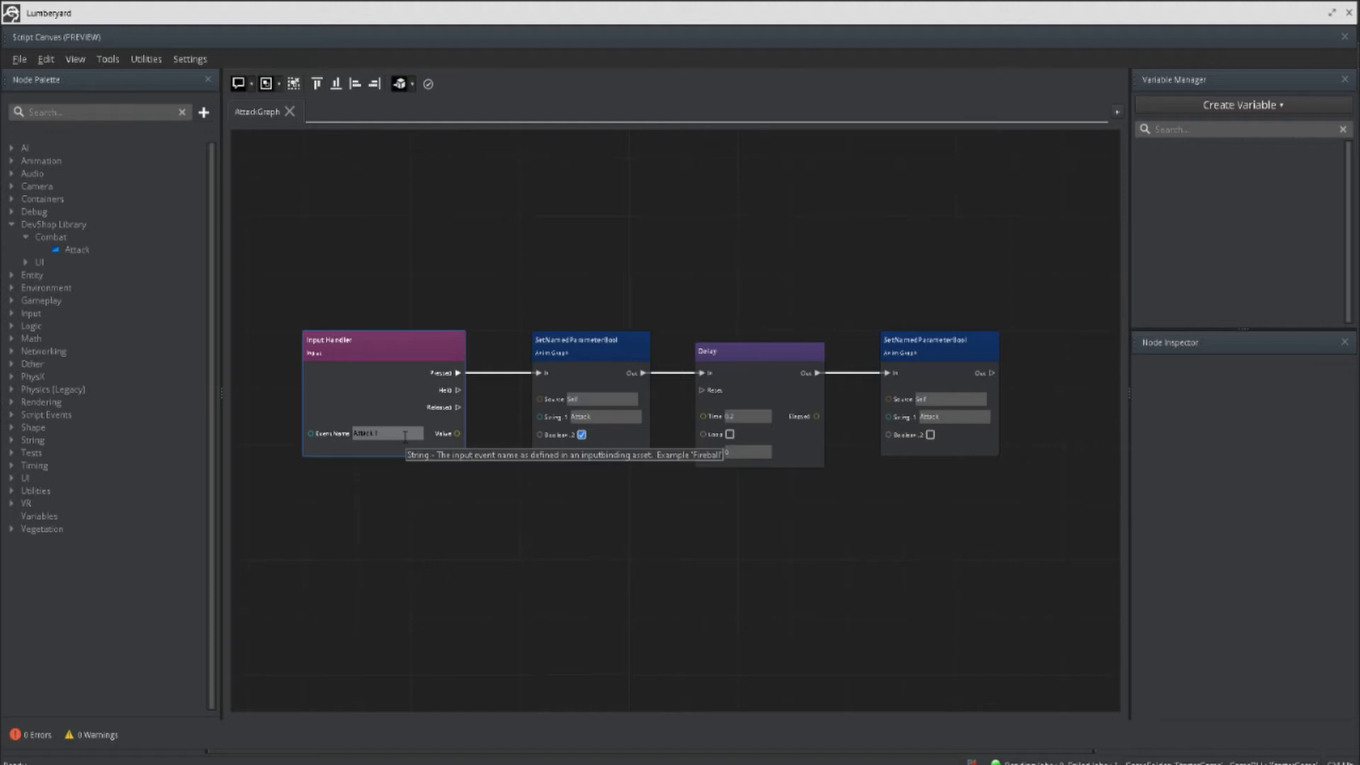
pyautogui.click(475, 470)
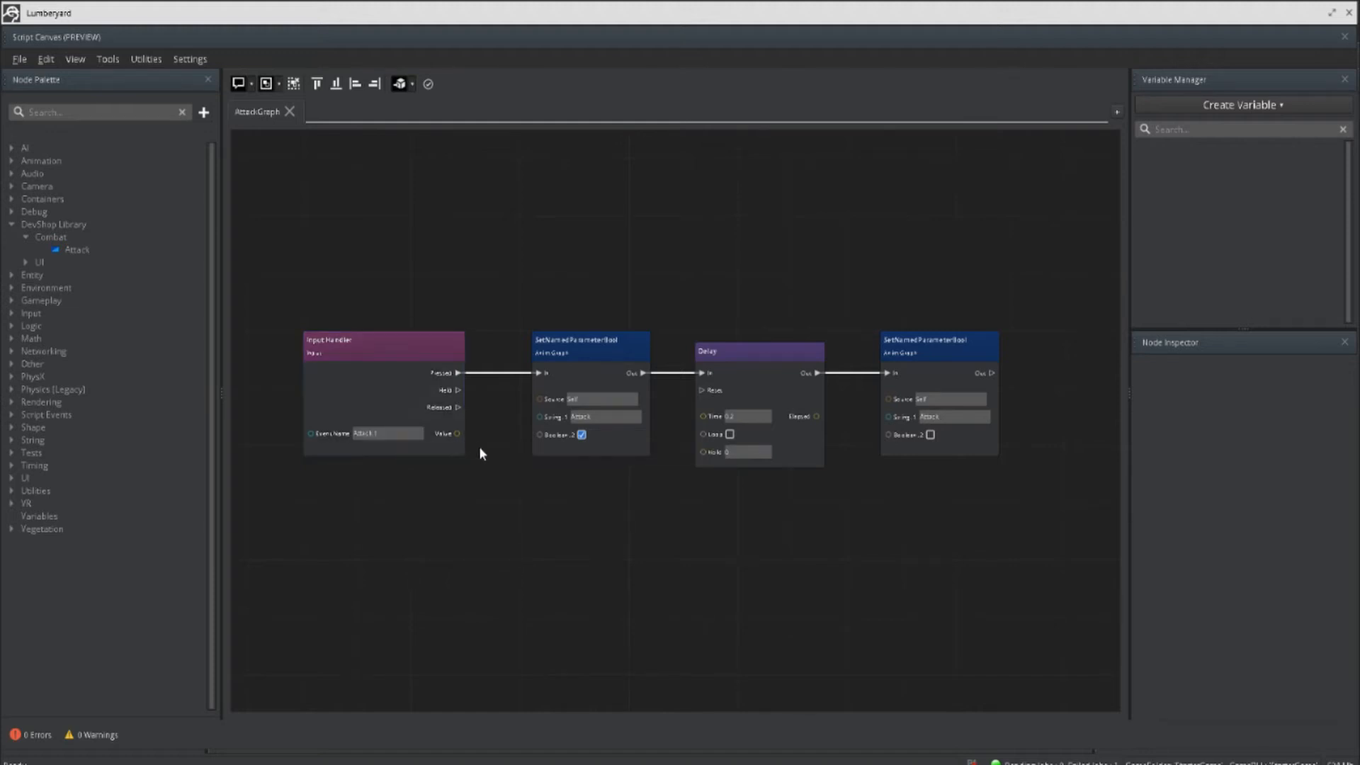
# Step: Examine the two SetNamedParameterBool nodes and the Delay node in AttackGraph, and close Script Canvas
pyautogui.click(595, 370)
pyautogui.scroll(3, 595, 370)
pyautogui.scroll(1, 579, 352)
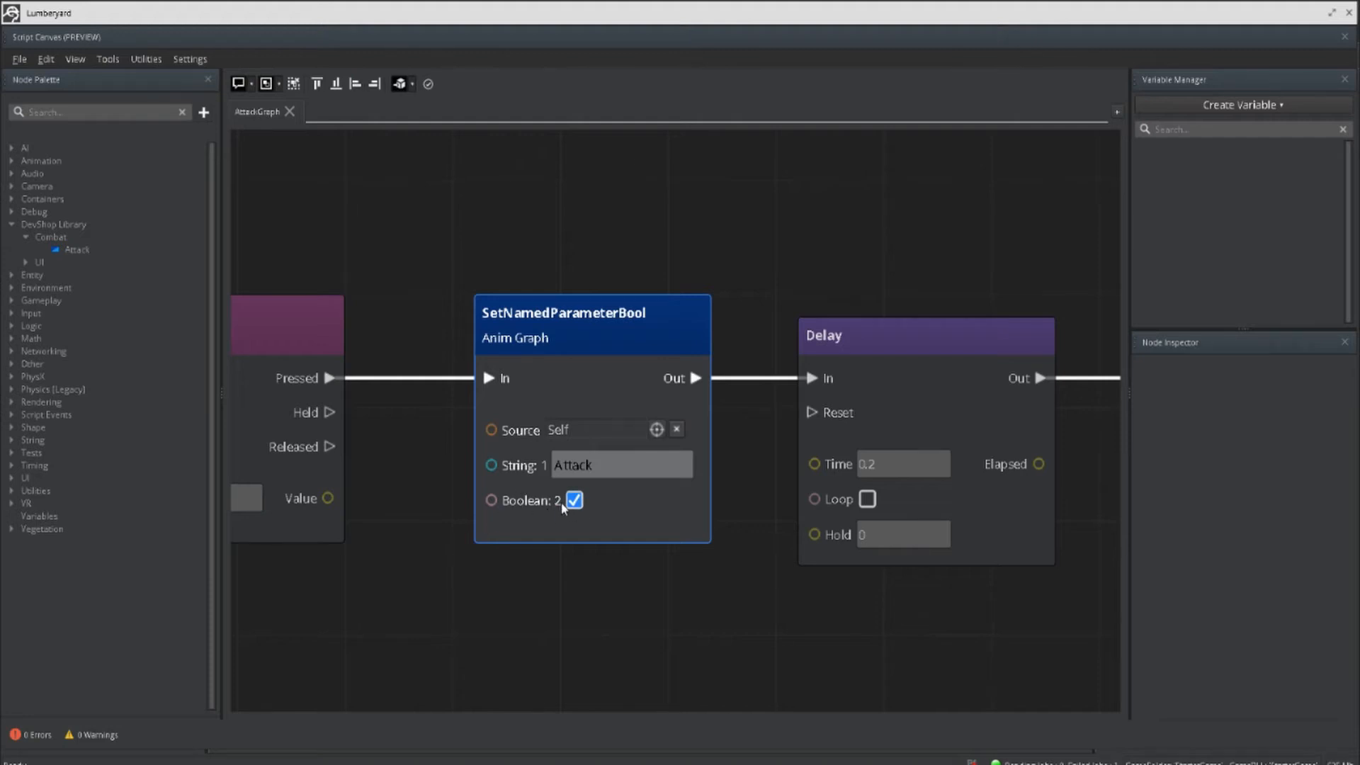
pyautogui.moveTo(602, 559); pyautogui.dragTo(446, 555, button='middle')
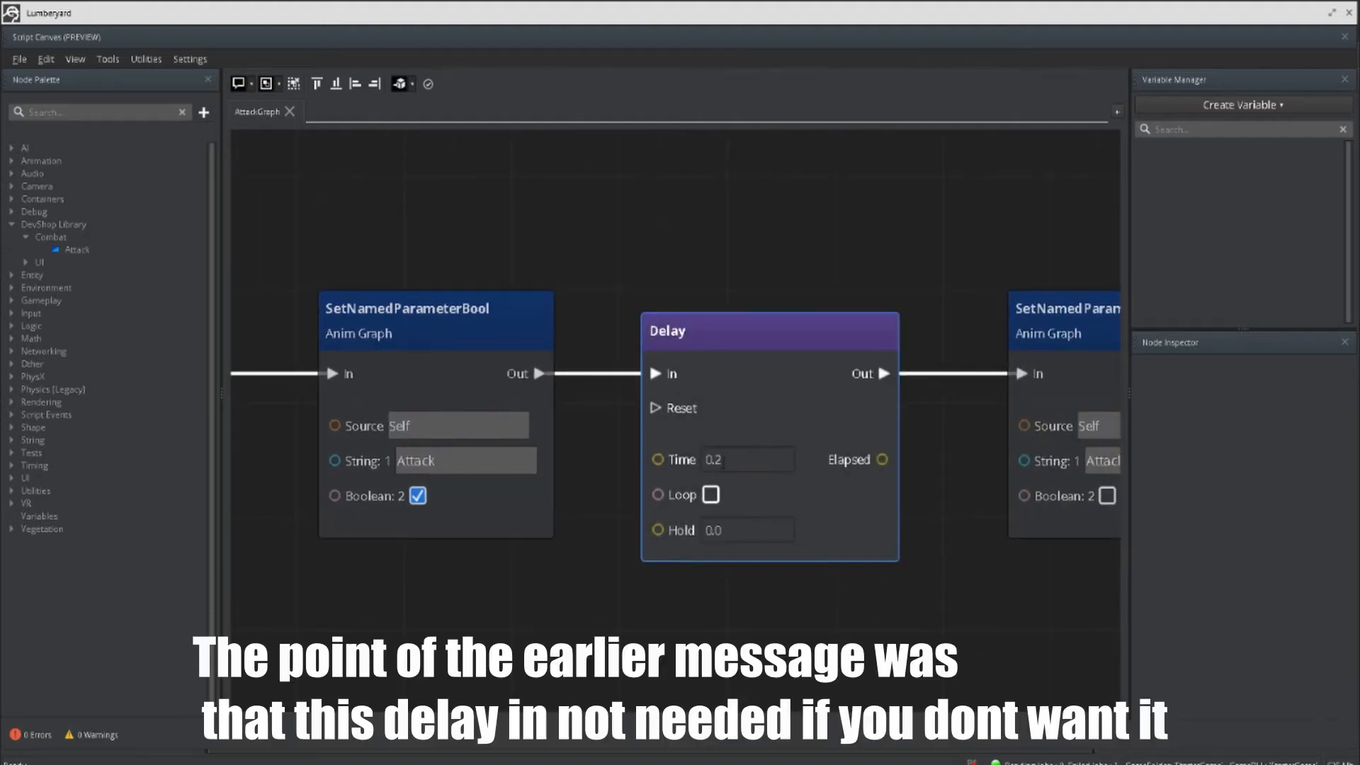
pyautogui.moveTo(814, 273); pyautogui.dragTo(493, 254, button='middle')
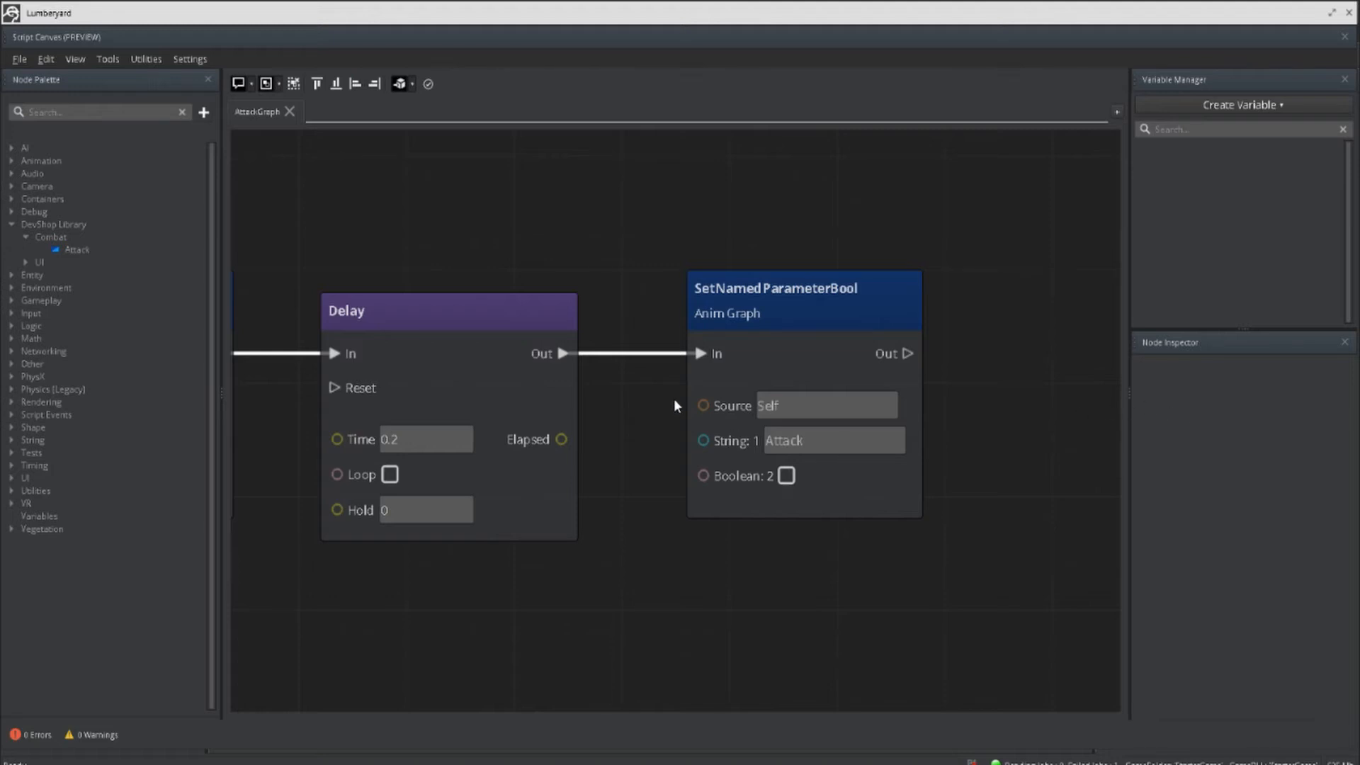
pyautogui.scroll(-4, 673, 400)
pyautogui.moveTo(606, 397); pyautogui.dragTo(724, 354, button='middle')
pyautogui.scroll(-3, 724, 354)
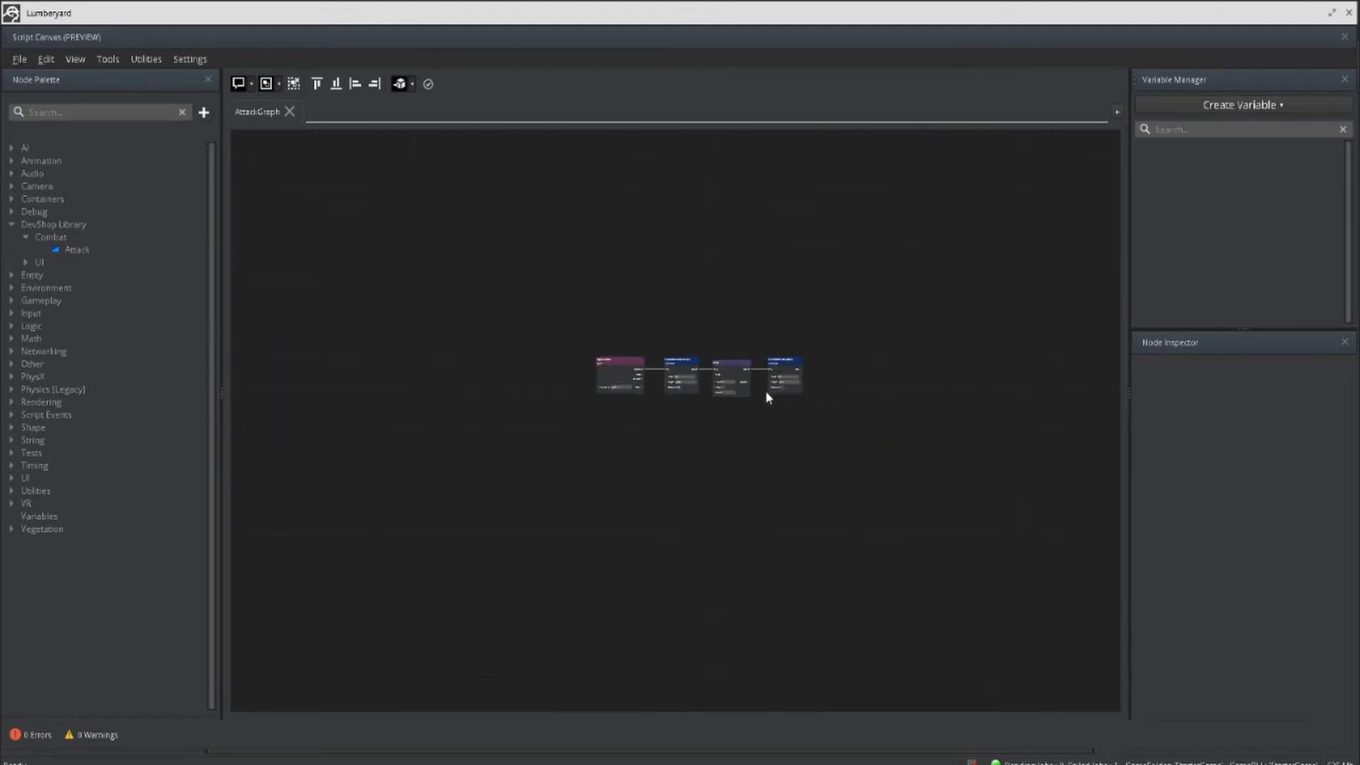
pyautogui.scroll(3, 718, 343)
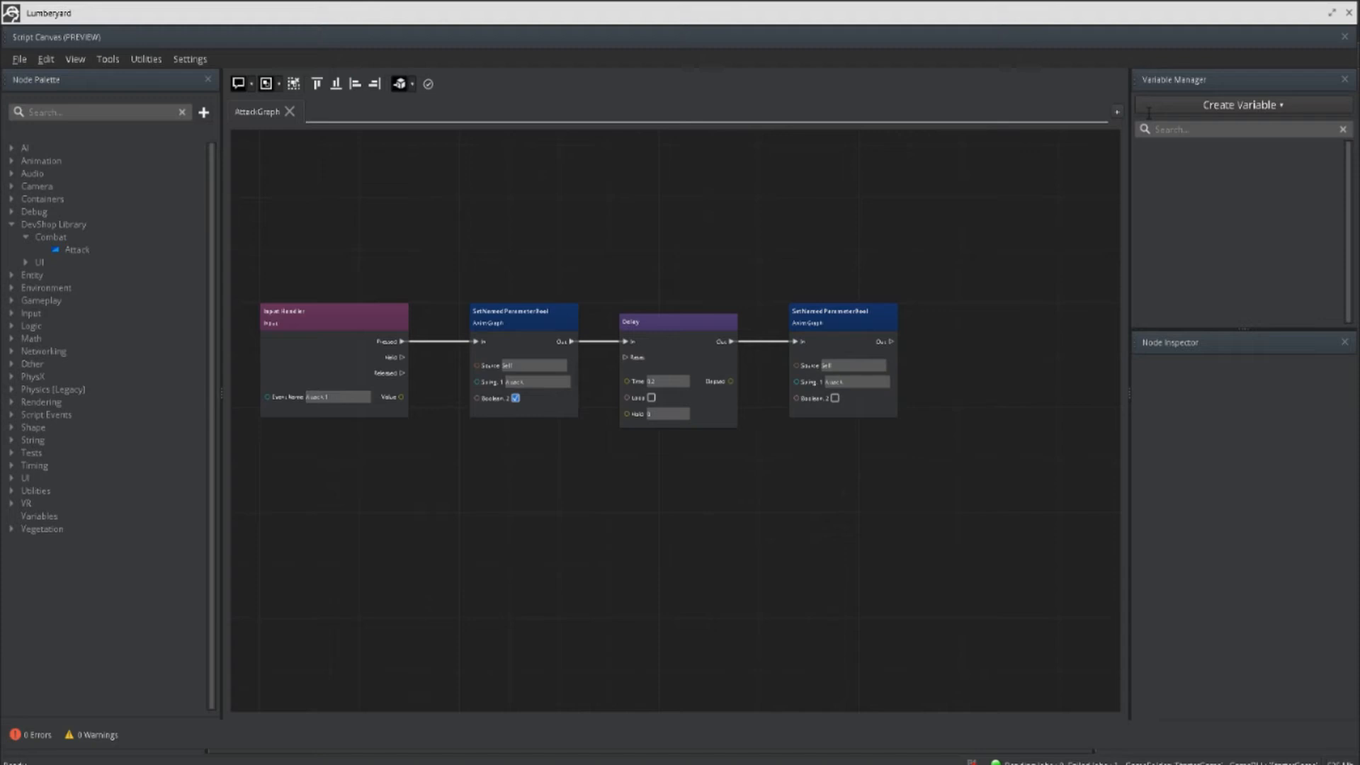
pyautogui.click(1346, 37)
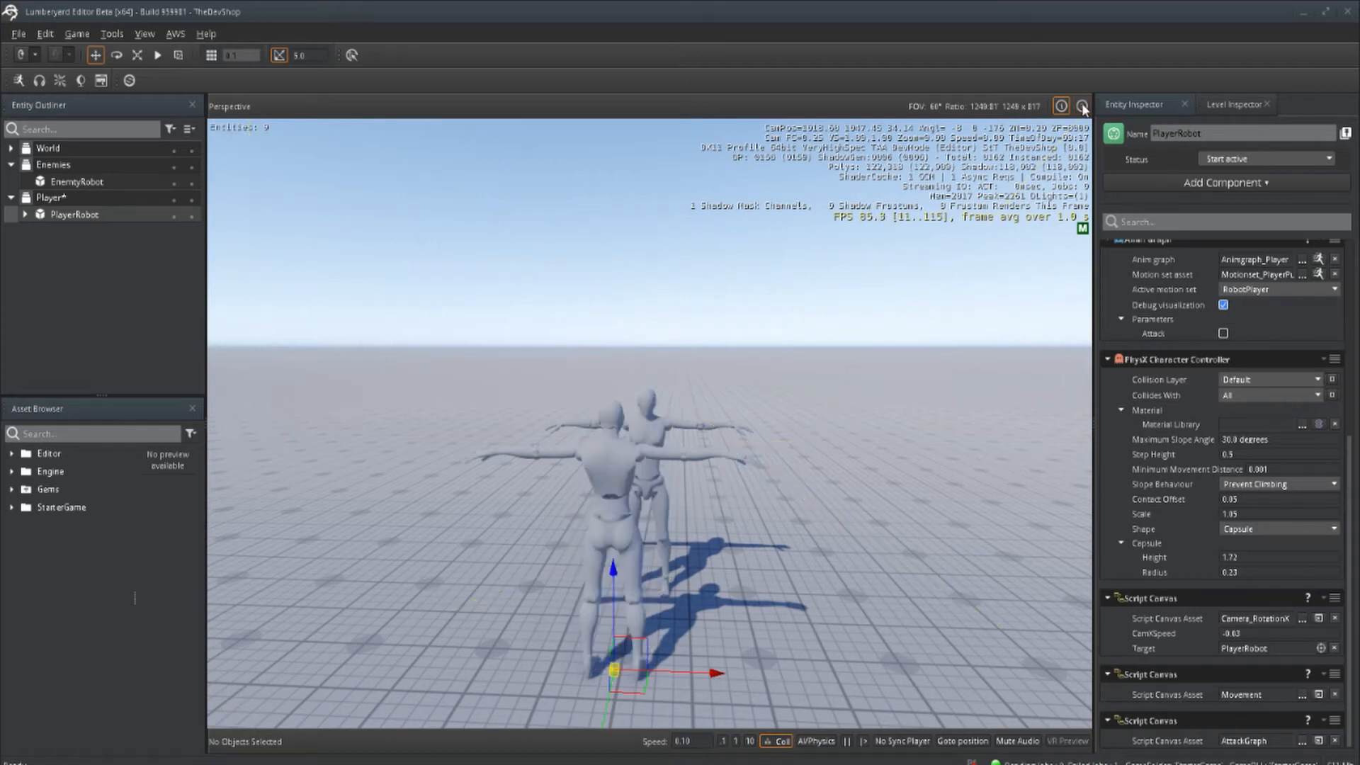
# Step: Show the viewport helpers with reduced display info and frame the collider at the player robot's outstretched hand
pyautogui.click(1062, 107)
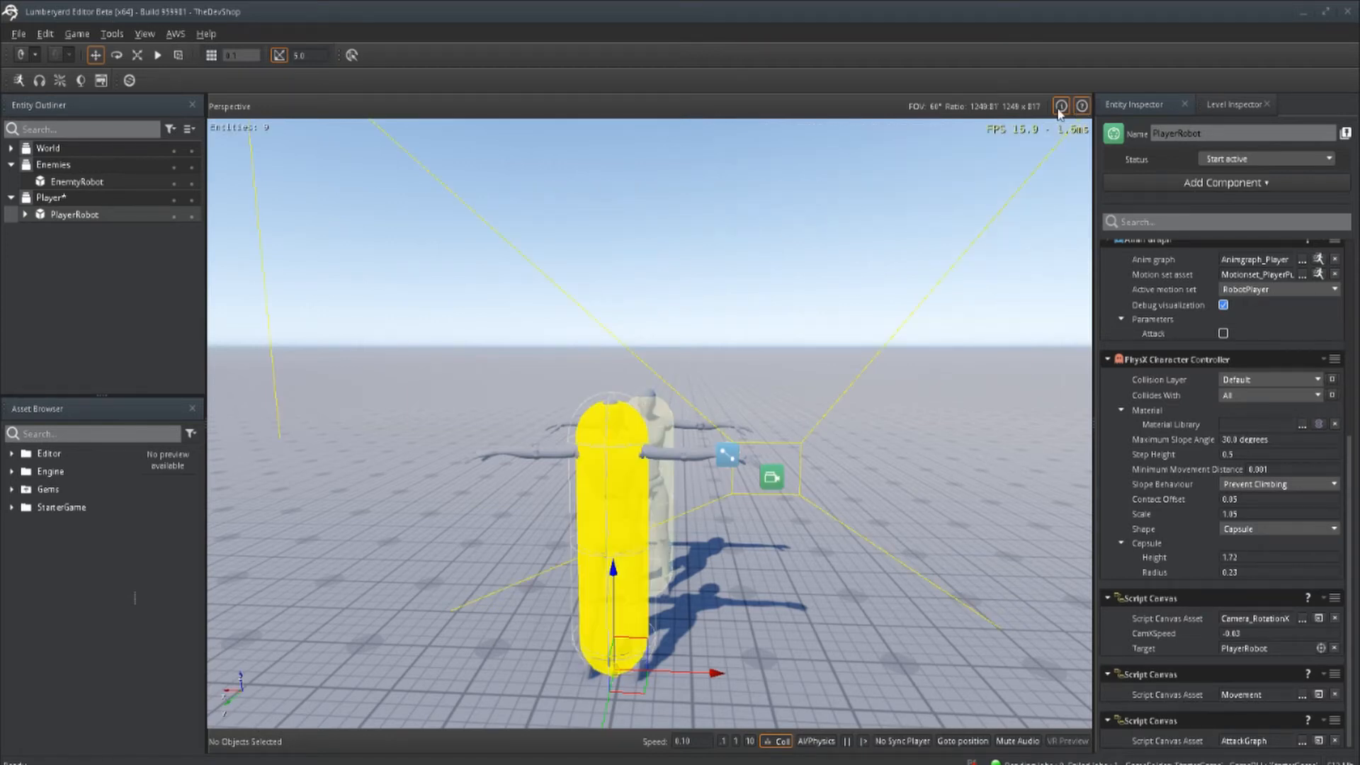
pyautogui.moveTo(907, 398); pyautogui.dragTo(794, 418, button='right')
pyautogui.press('d')
pyautogui.press('w')
pyautogui.moveTo(953, 389); pyautogui.dragTo(971, 380, button='right')
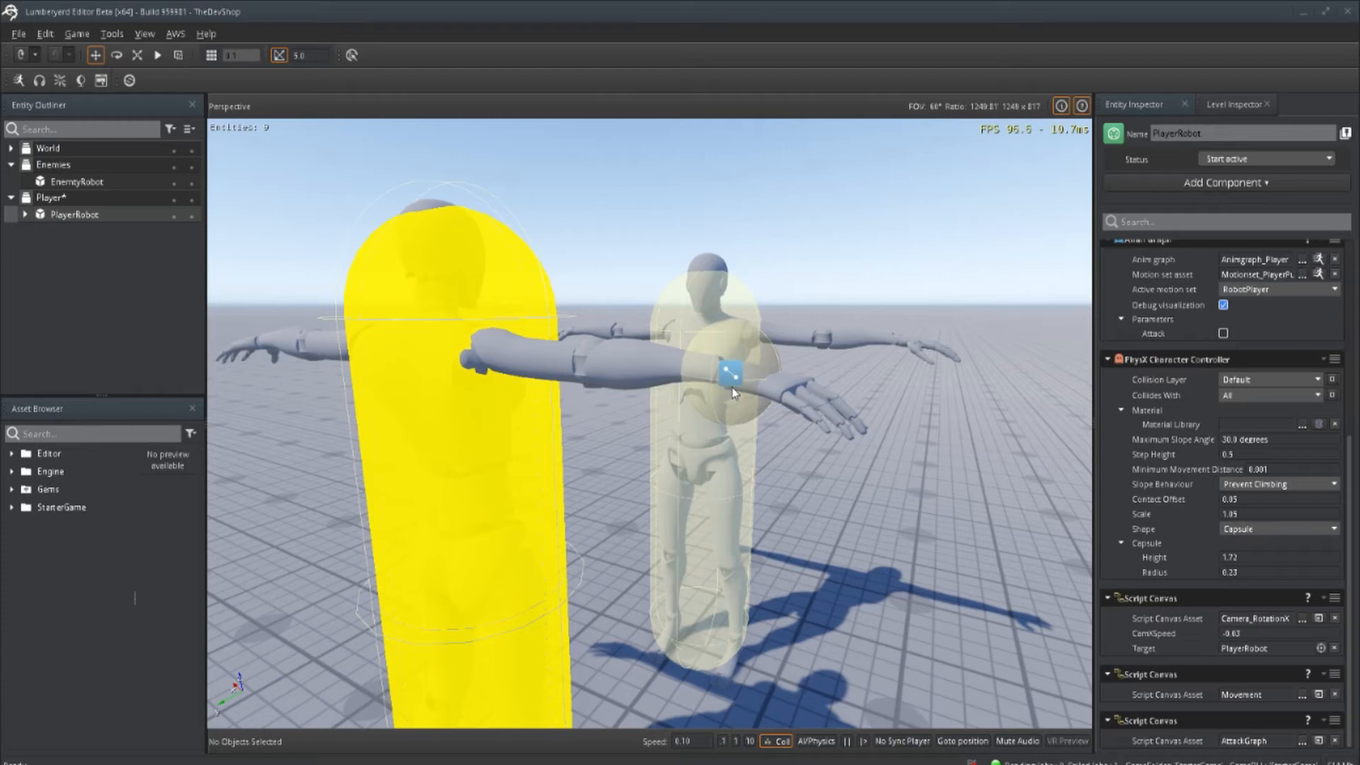
# Step: Select PlayerRobot's AttackHands child entity and review its Transform, Attachment, PhysX Collider, Script Canvas and audio components
pyautogui.click(26, 215)
pyautogui.click(78, 234)
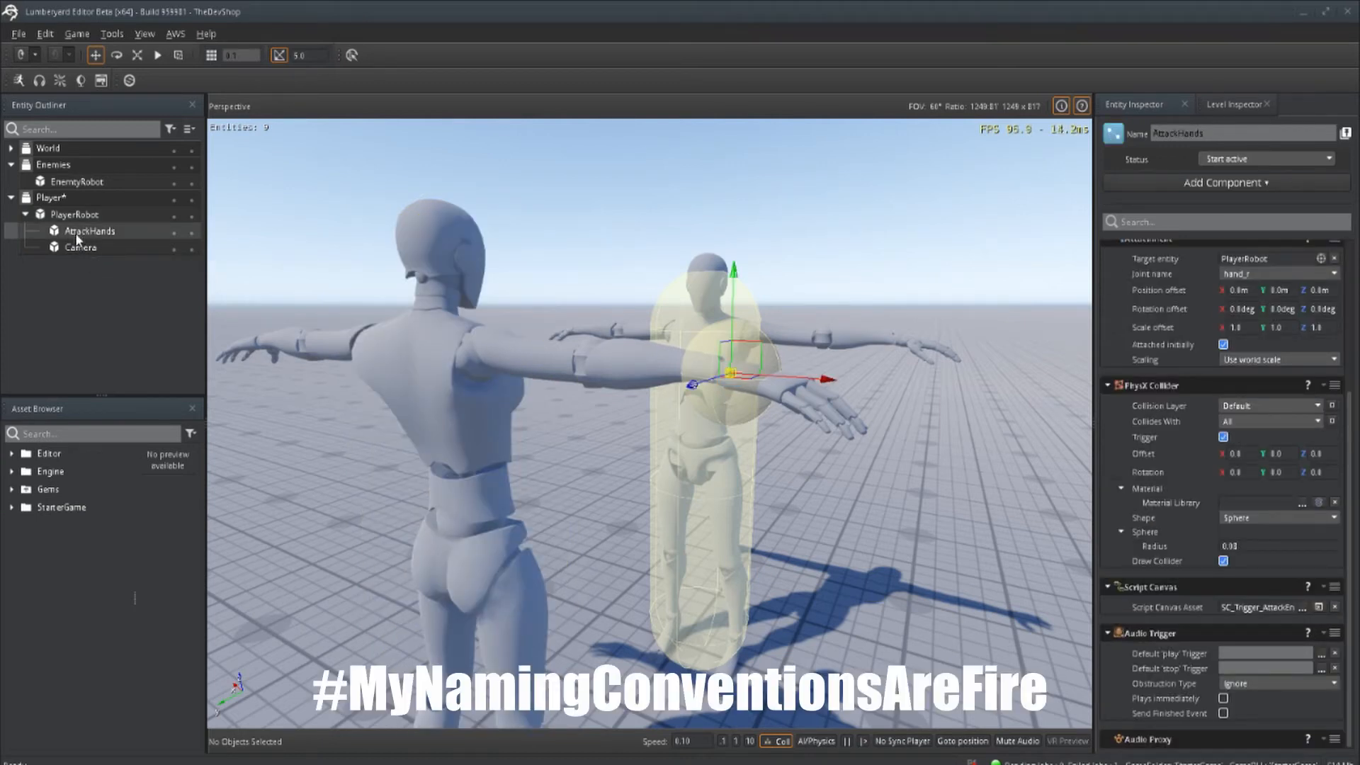
pyautogui.scroll(5, 1195, 467)
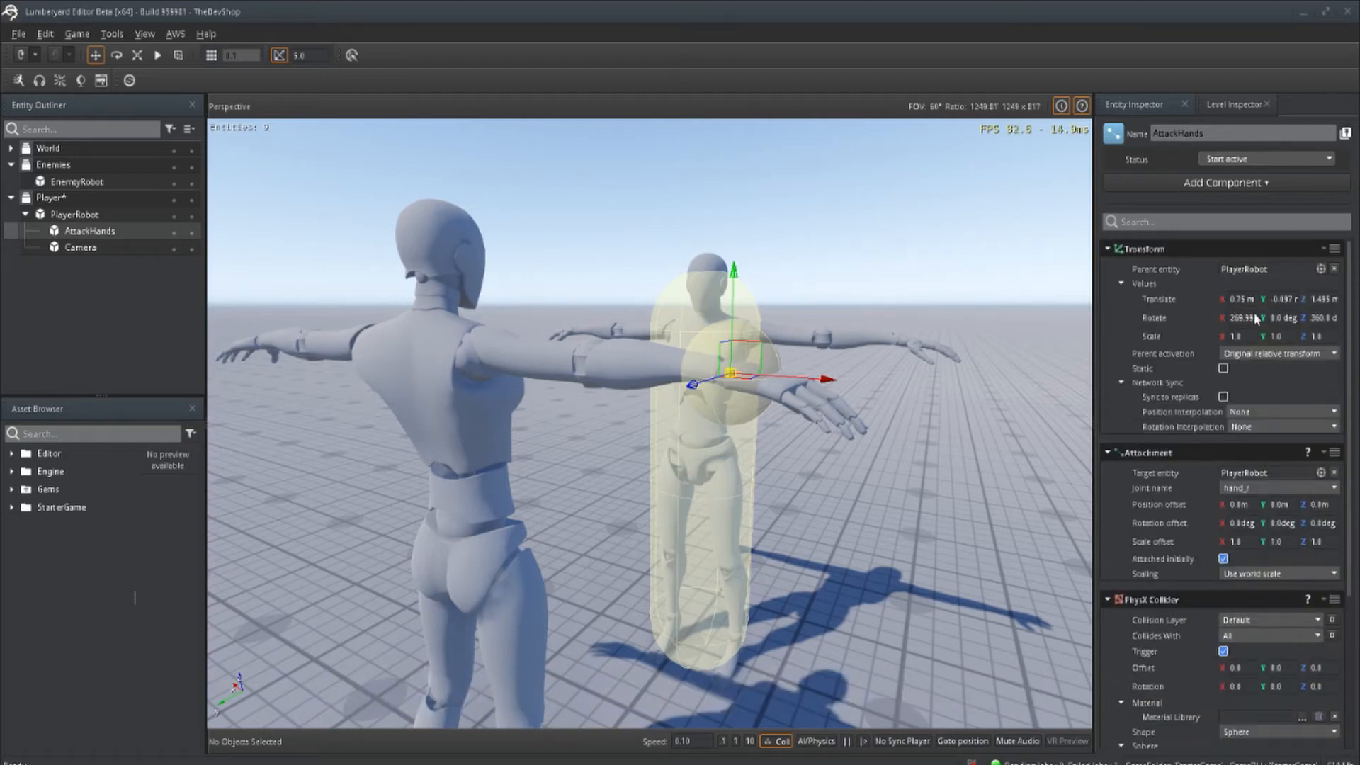
pyautogui.scroll(-1, 1201, 340)
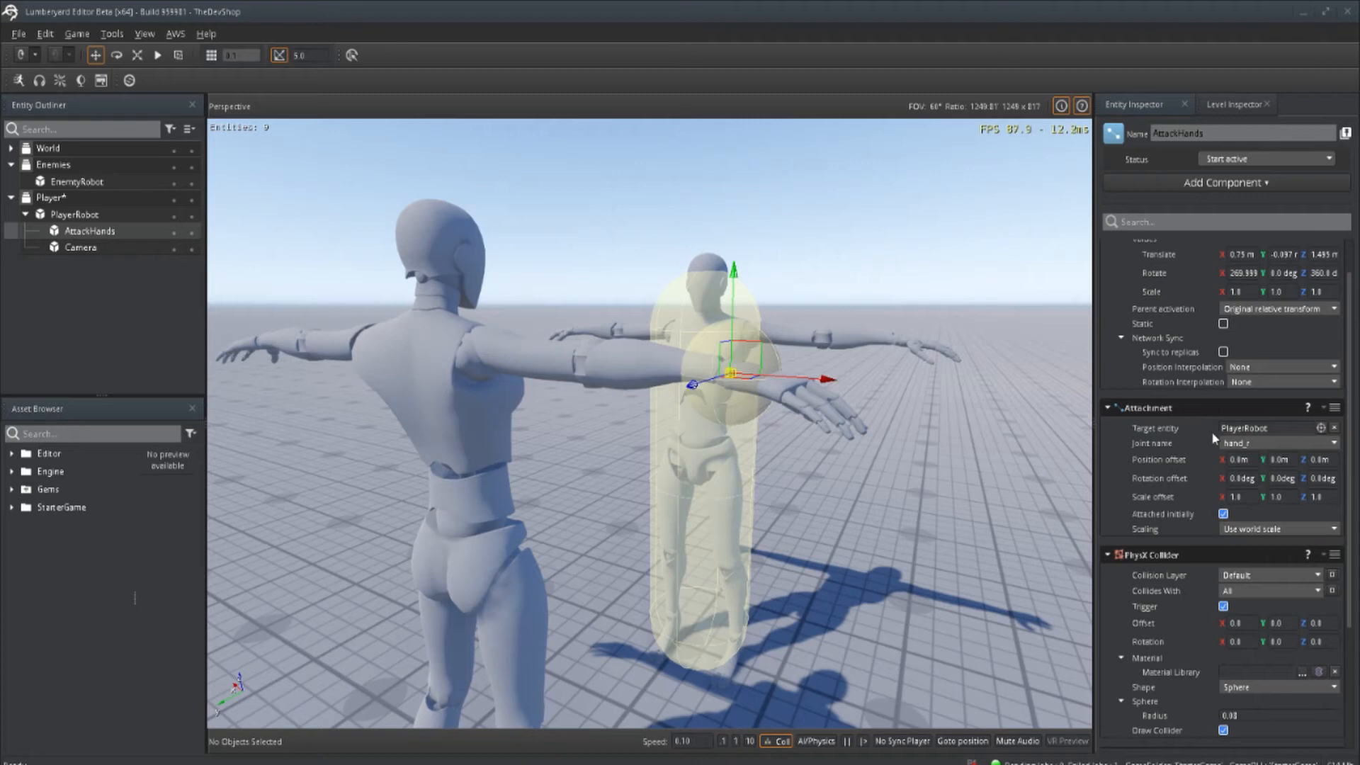
pyautogui.scroll(-3, 1213, 437)
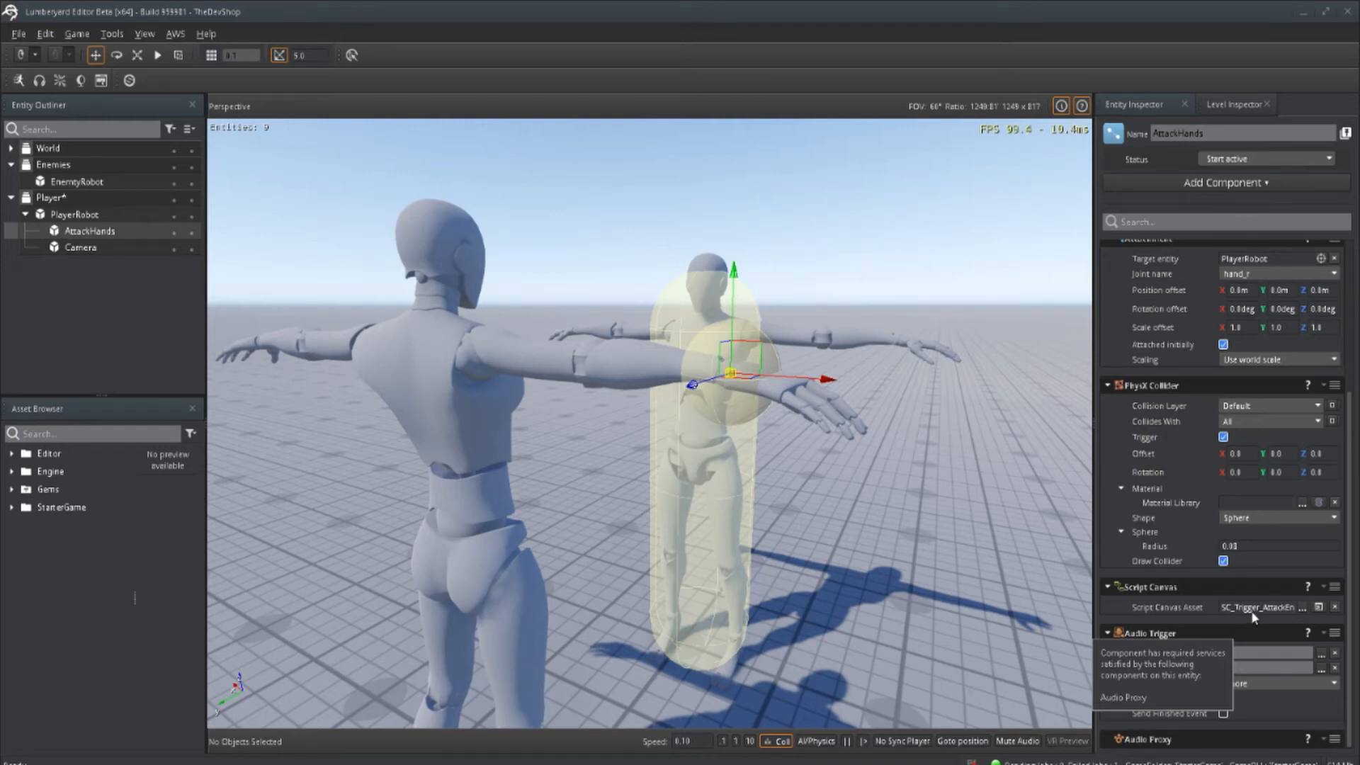
# Step: Open AttackHands' SC_Trigger_AttackEnter script in Script Canvas and examine its On Trigger Enter event node
pyautogui.click(1318, 607)
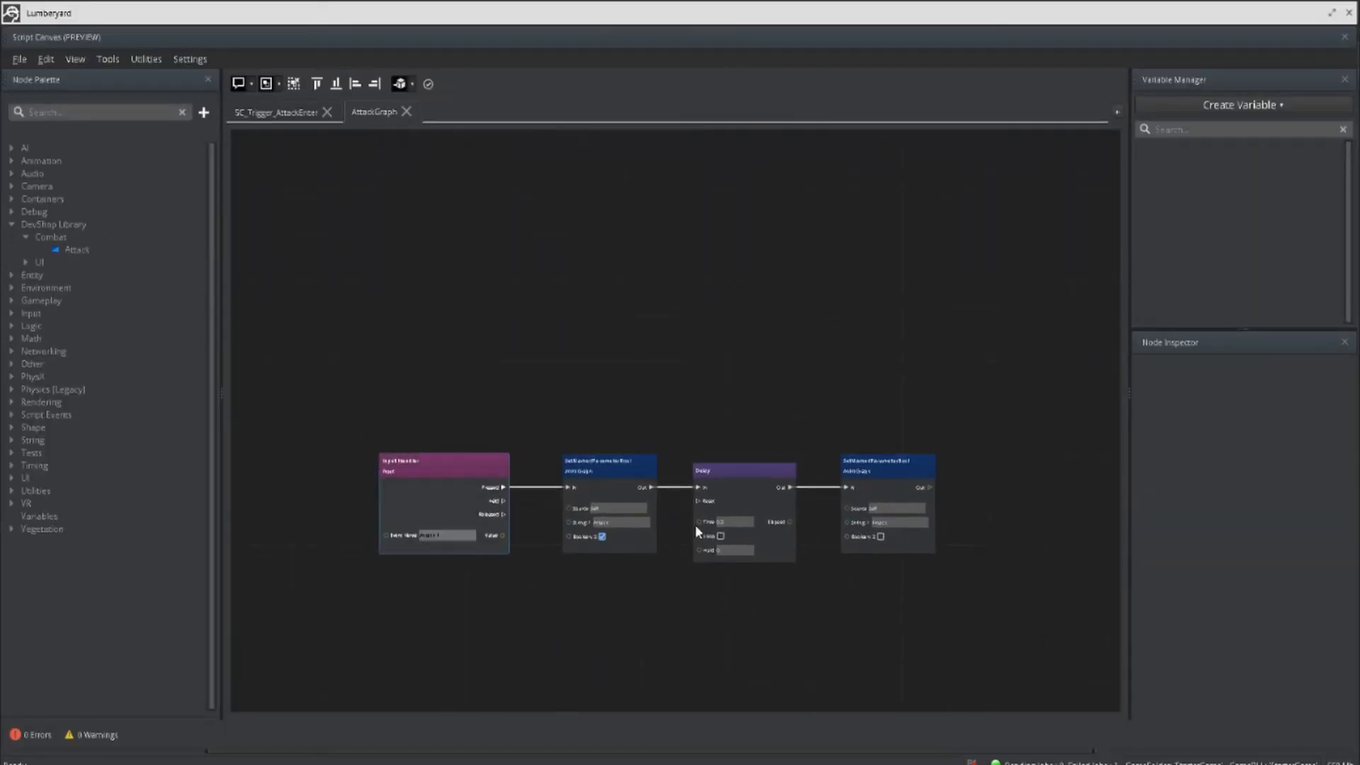
pyautogui.click(292, 113)
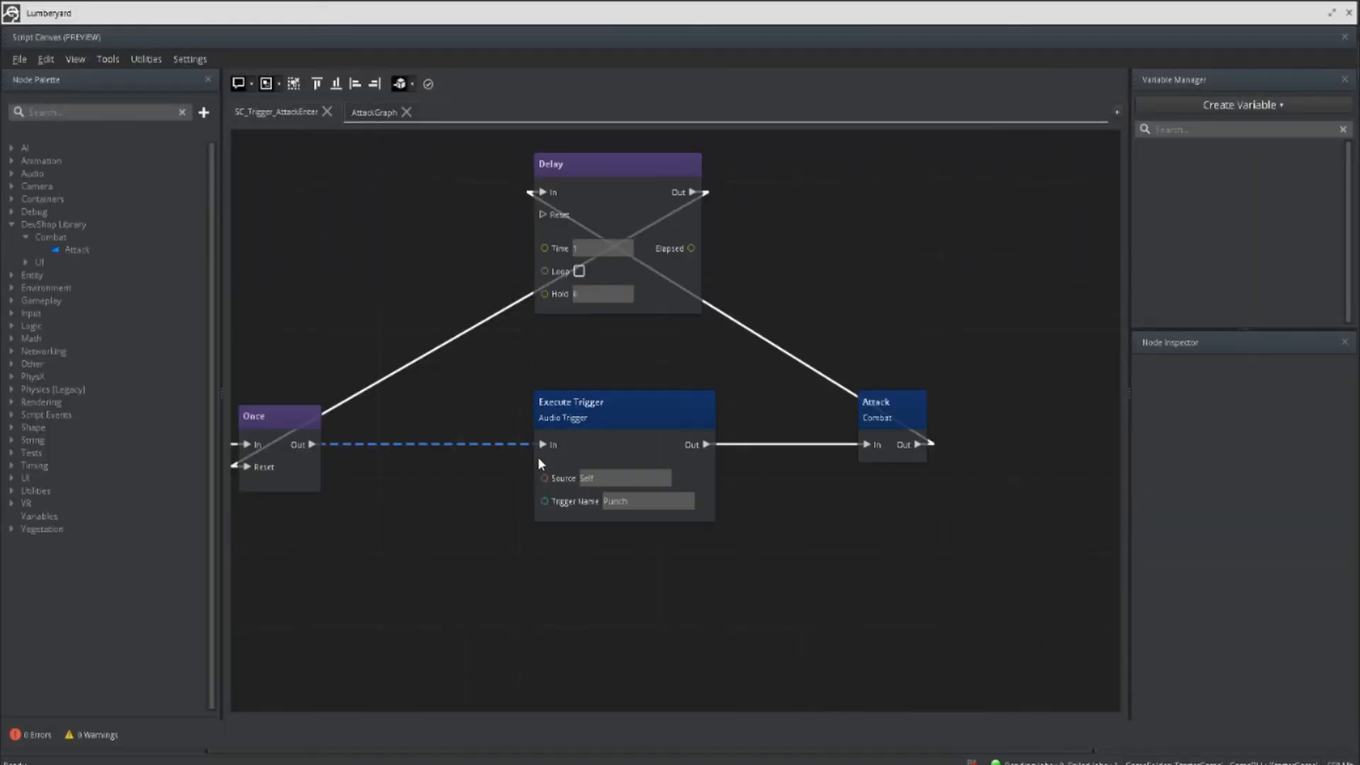
pyautogui.scroll(-5, 537, 457)
pyautogui.moveTo(691, 529); pyautogui.dragTo(841, 542, button='middle')
pyautogui.moveTo(581, 530); pyautogui.dragTo(728, 541, button='middle')
pyautogui.scroll(5, 468, 506)
pyautogui.scroll(2, 545, 496)
pyautogui.moveTo(479, 469); pyautogui.dragTo(323, 360, button='middle')
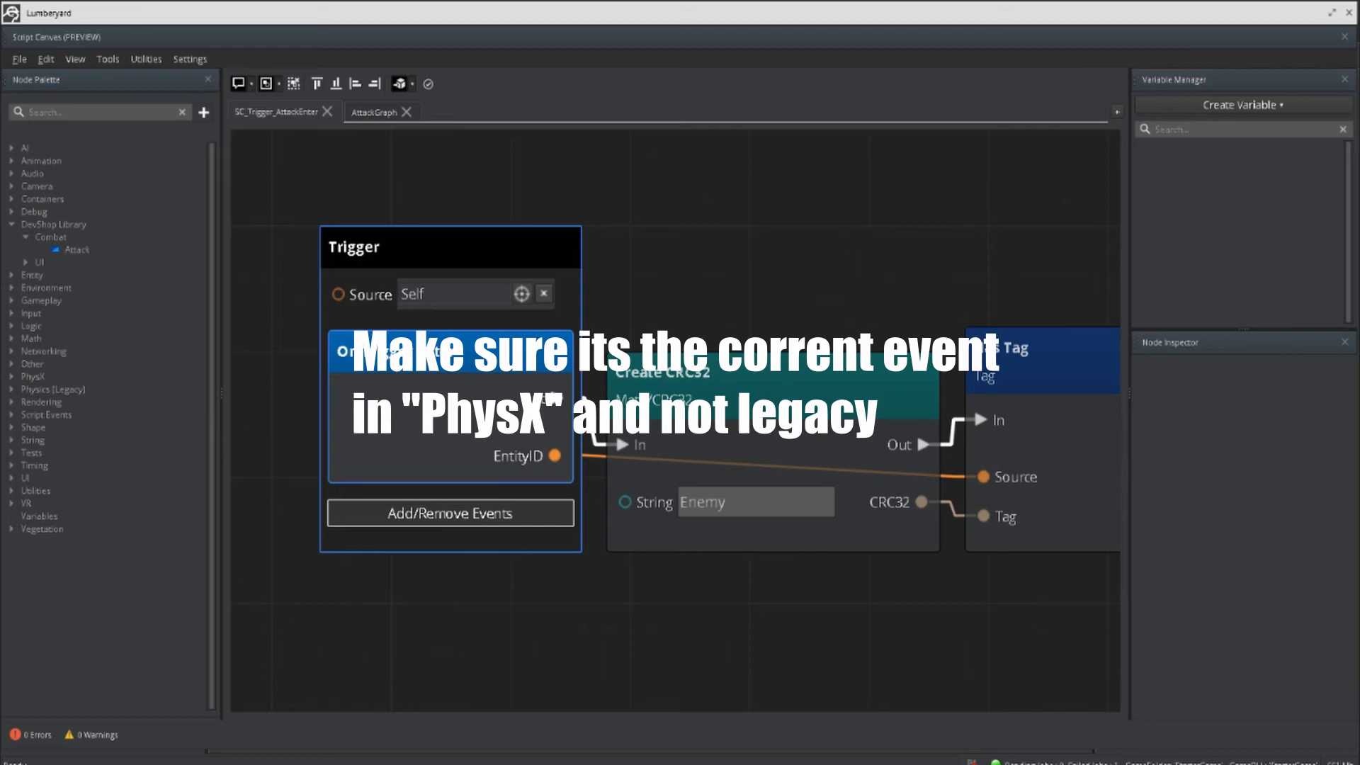
pyautogui.click(636, 283)
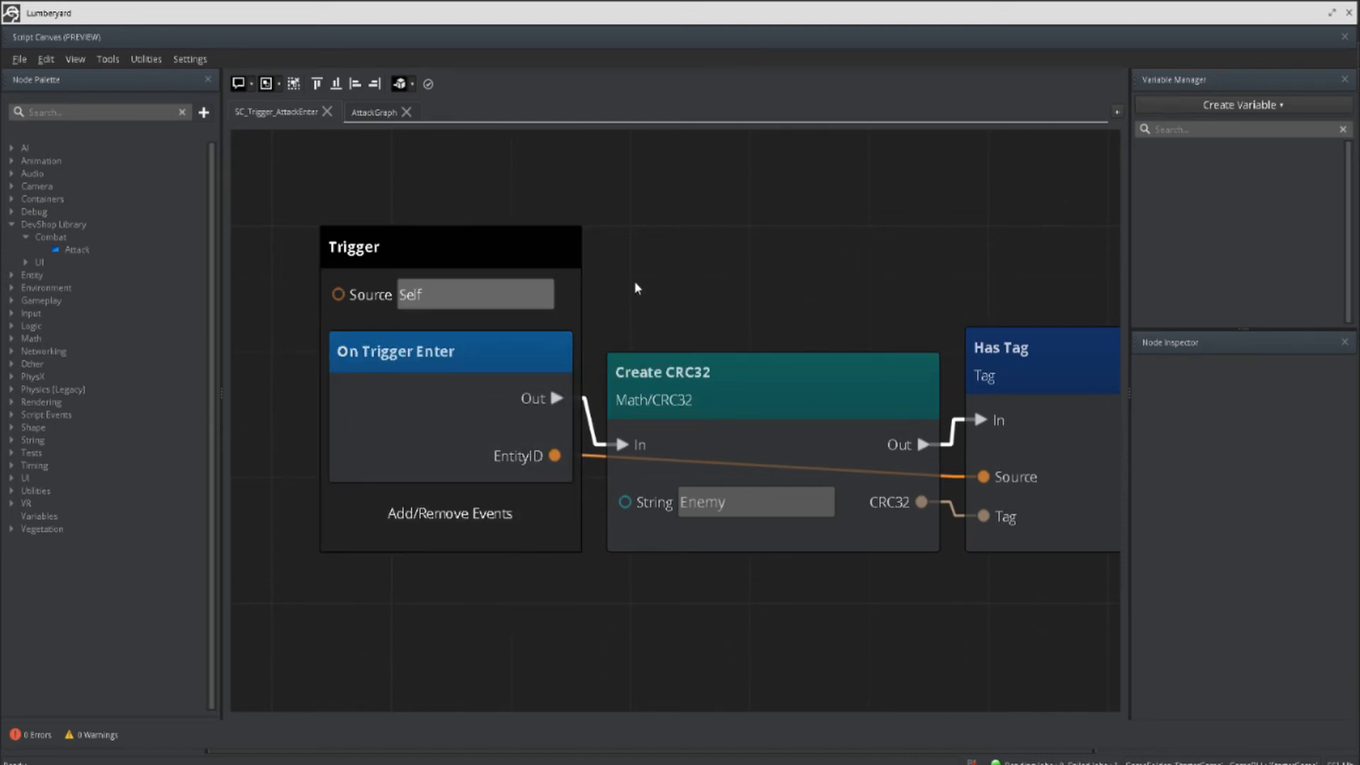
# Step: Follow SC_Trigger_AttackEnter through the Create CRC32, Has Tag, If and Once nodes
pyautogui.scroll(-2, 699, 312)
pyautogui.moveTo(820, 240); pyautogui.dragTo(544, 215, button='middle')
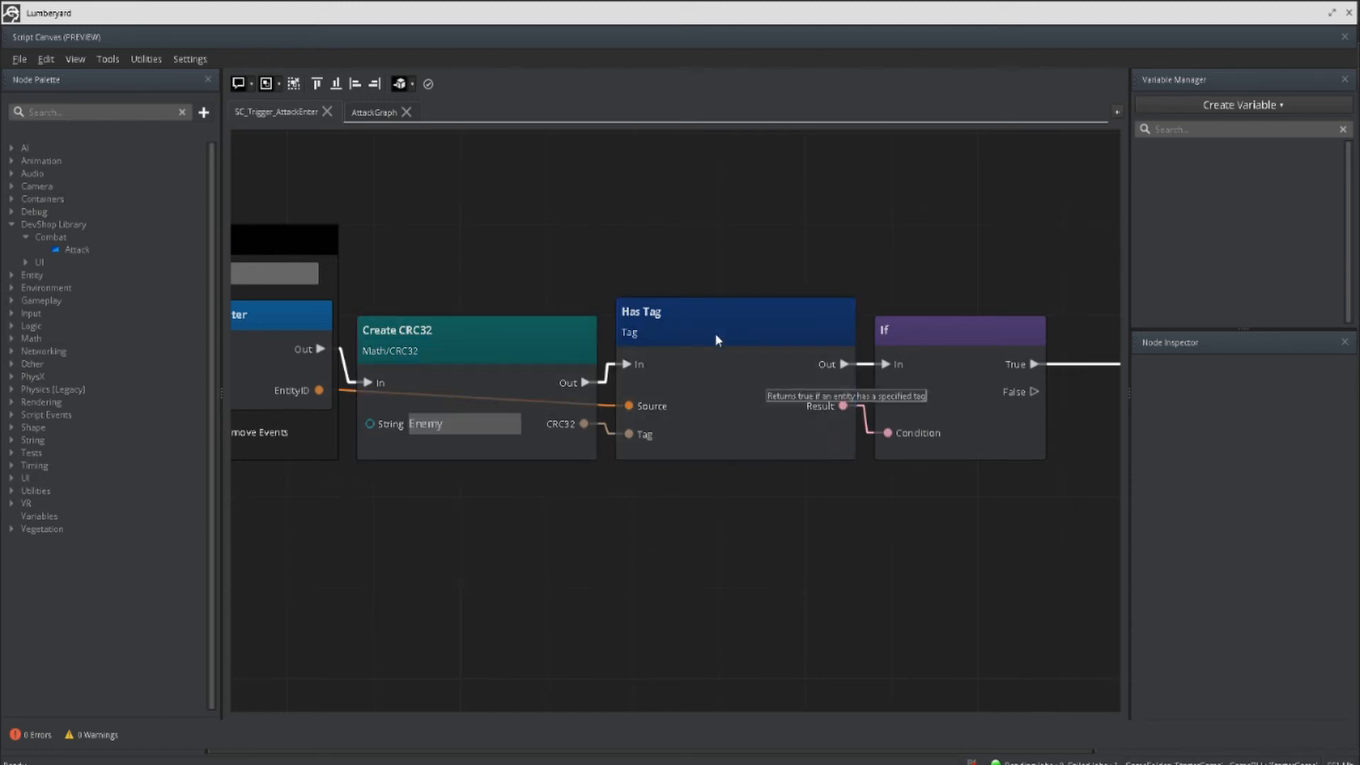
pyautogui.moveTo(1014, 279); pyautogui.dragTo(868, 280, button='middle')
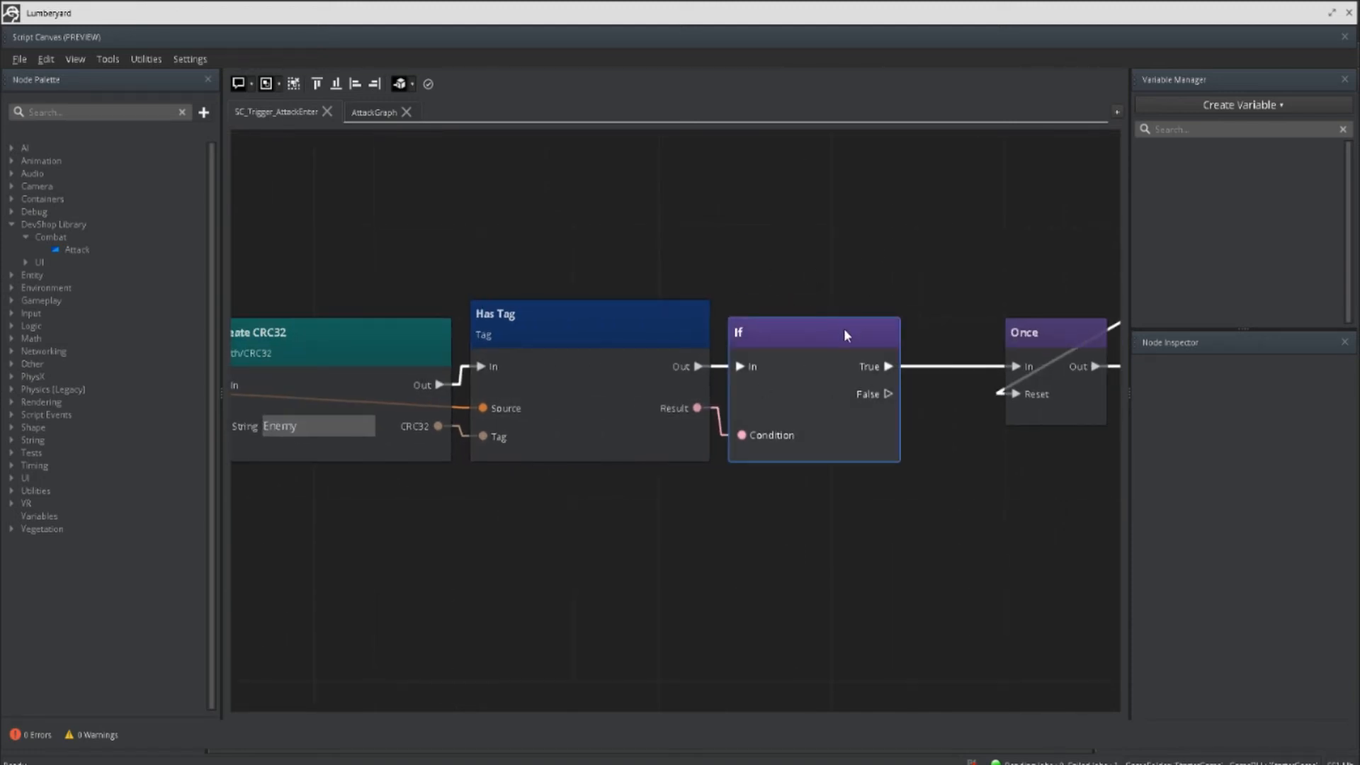
pyautogui.moveTo(892, 531); pyautogui.dragTo(601, 607, button='middle')
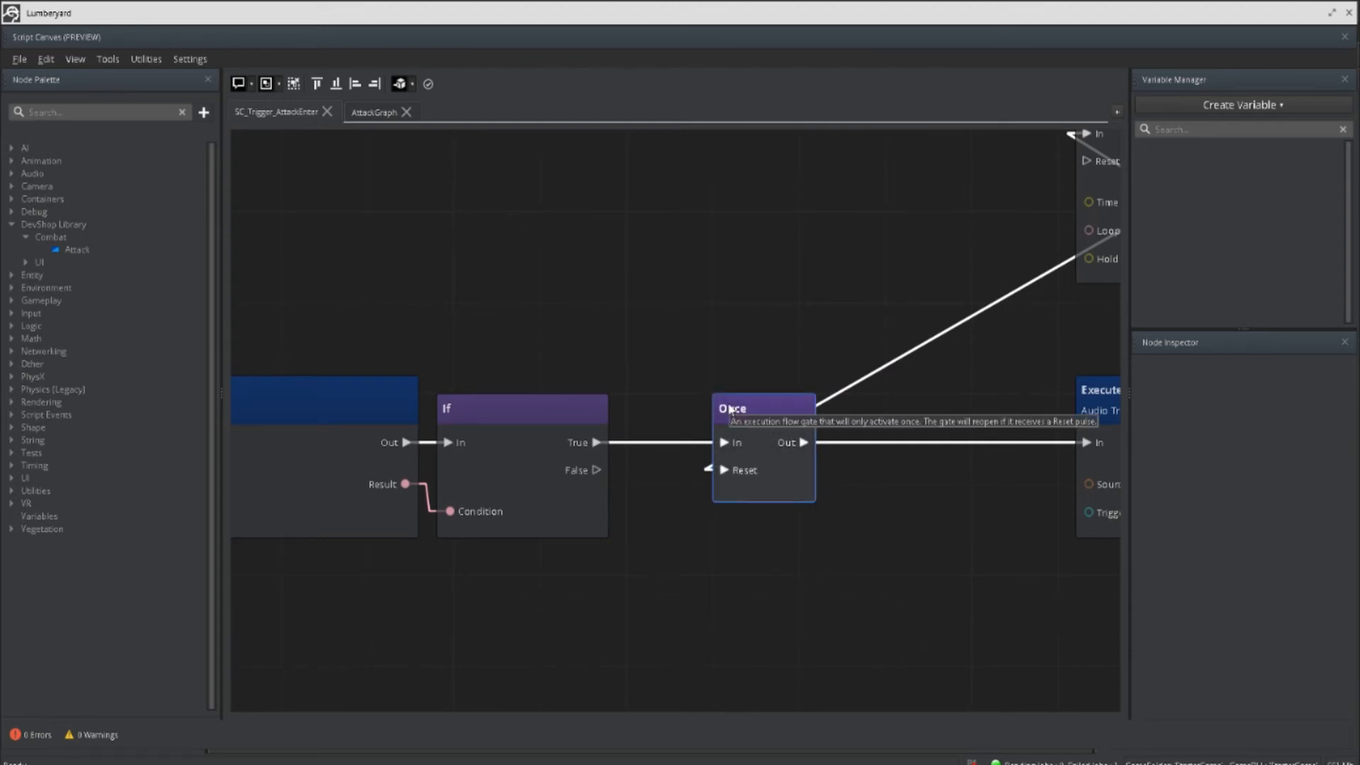
pyautogui.moveTo(731, 409); pyautogui.dragTo(530, 434, button='middle')
# Step: Examine the Execute Trigger and Combat Attack nodes, and collapse the Combat category in the DevShop Library
pyautogui.scroll(-3, 786, 447)
pyautogui.moveTo(836, 452); pyautogui.dragTo(576, 469, button='middle')
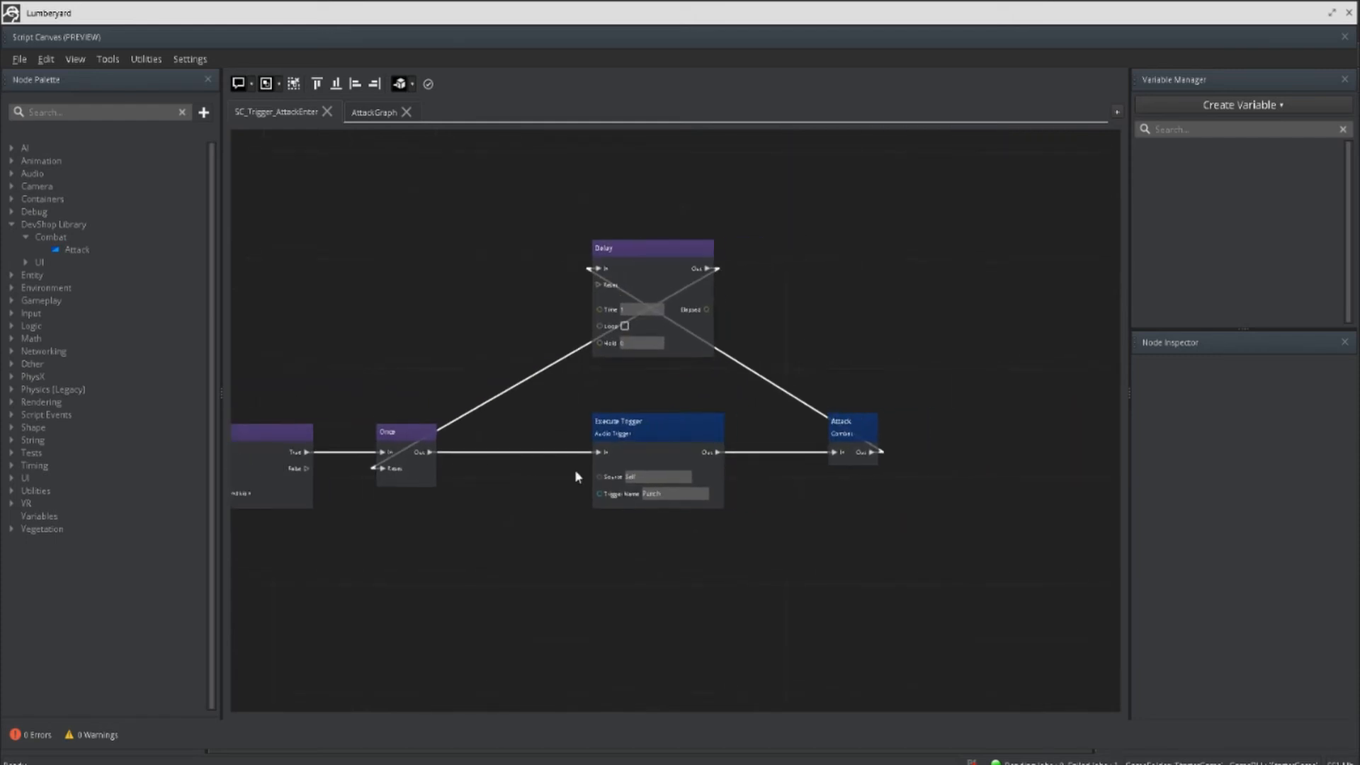
pyautogui.scroll(3, 681, 436)
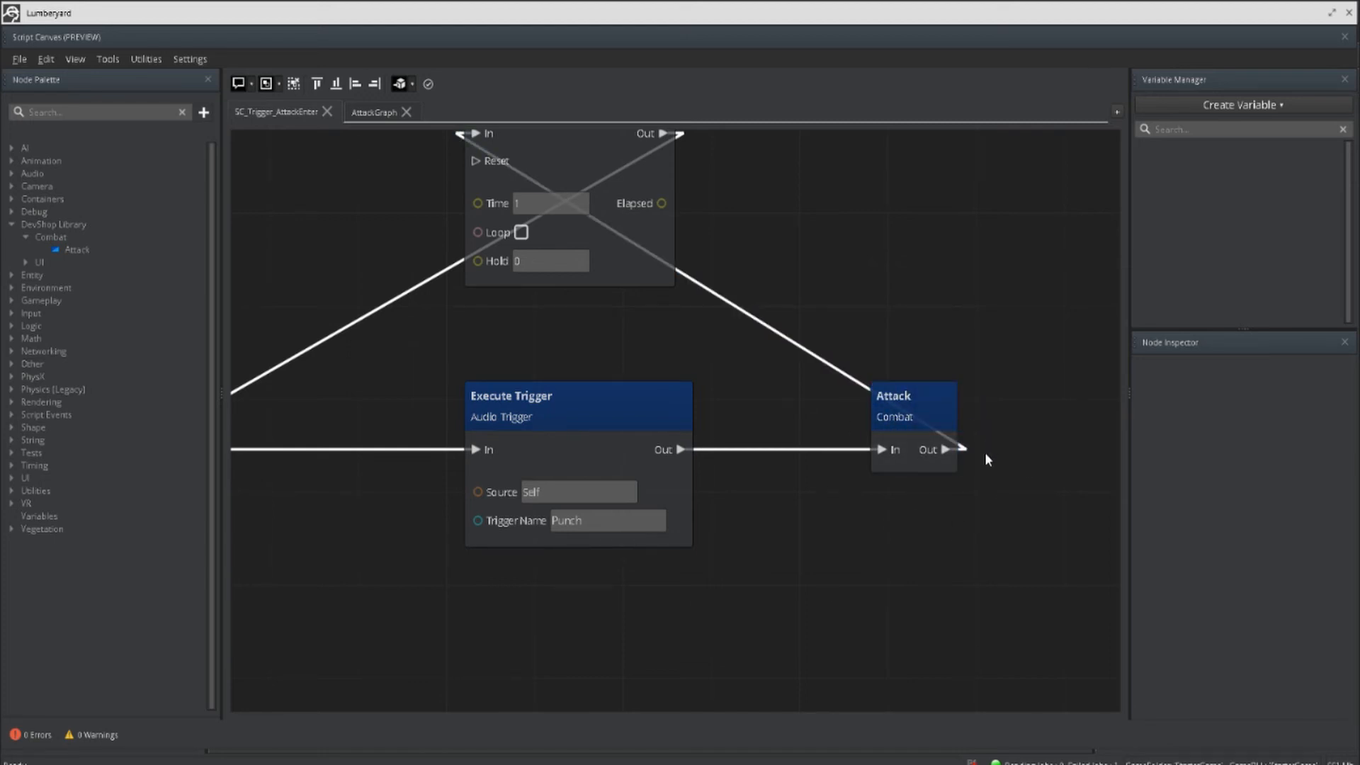
pyautogui.click(26, 238)
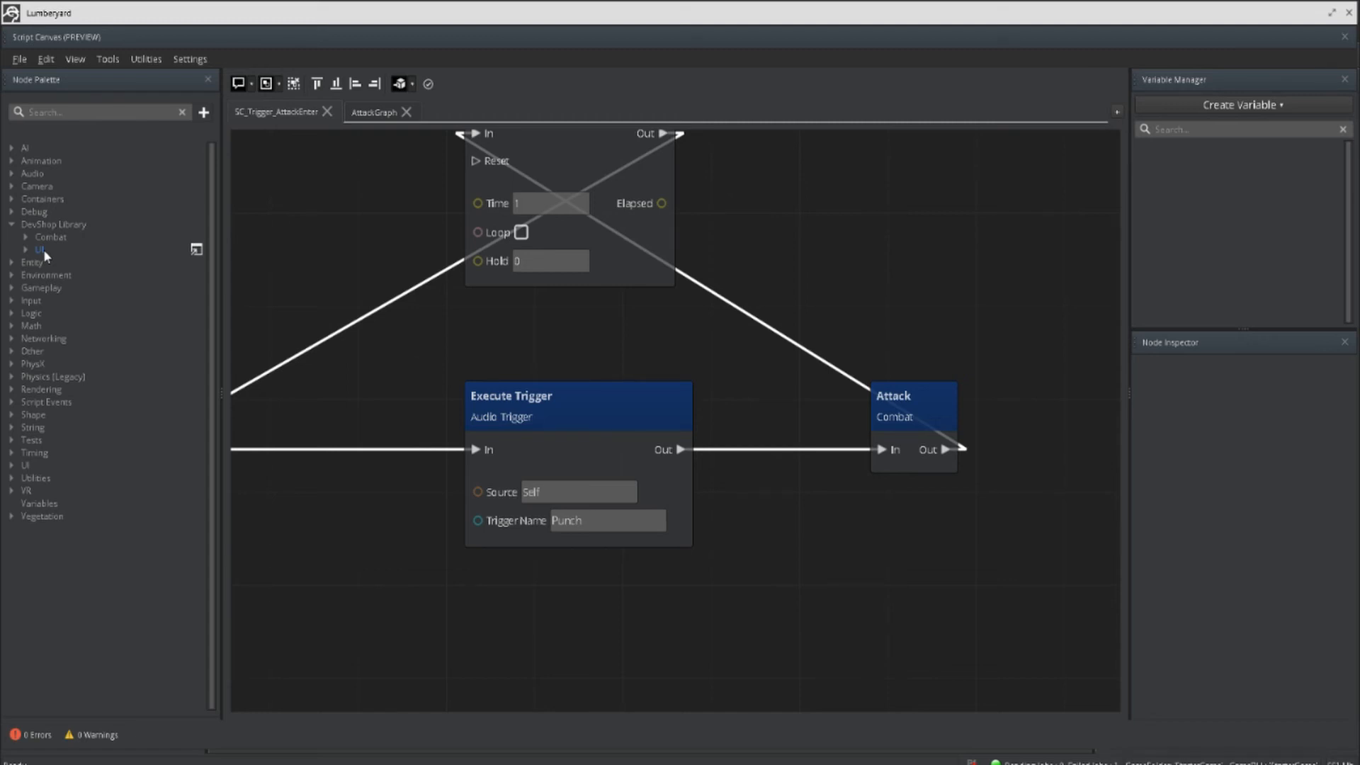
pyautogui.moveTo(804, 333); pyautogui.dragTo(795, 408, button='middle')
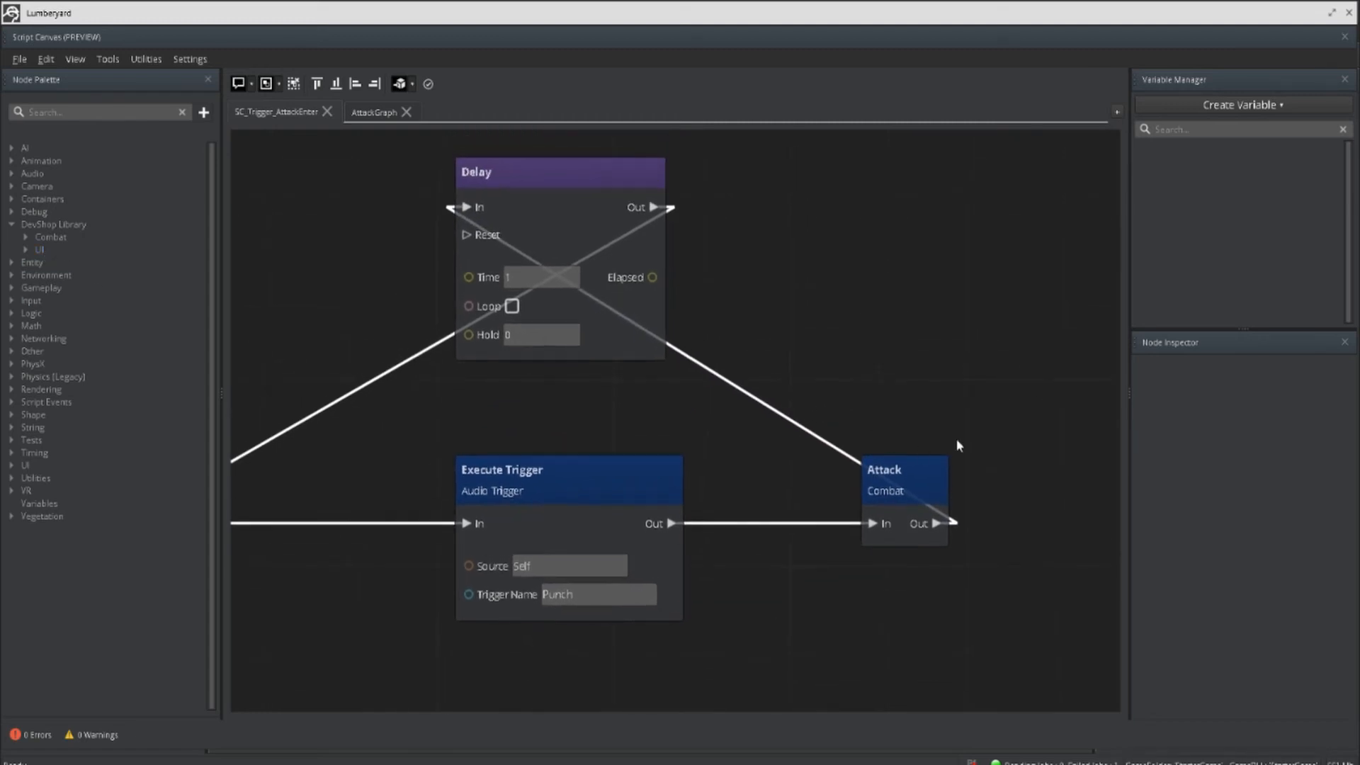
# Step: Examine how the Delay node feeds the Once node's Reset, and close Script Canvas
pyautogui.click(515, 209)
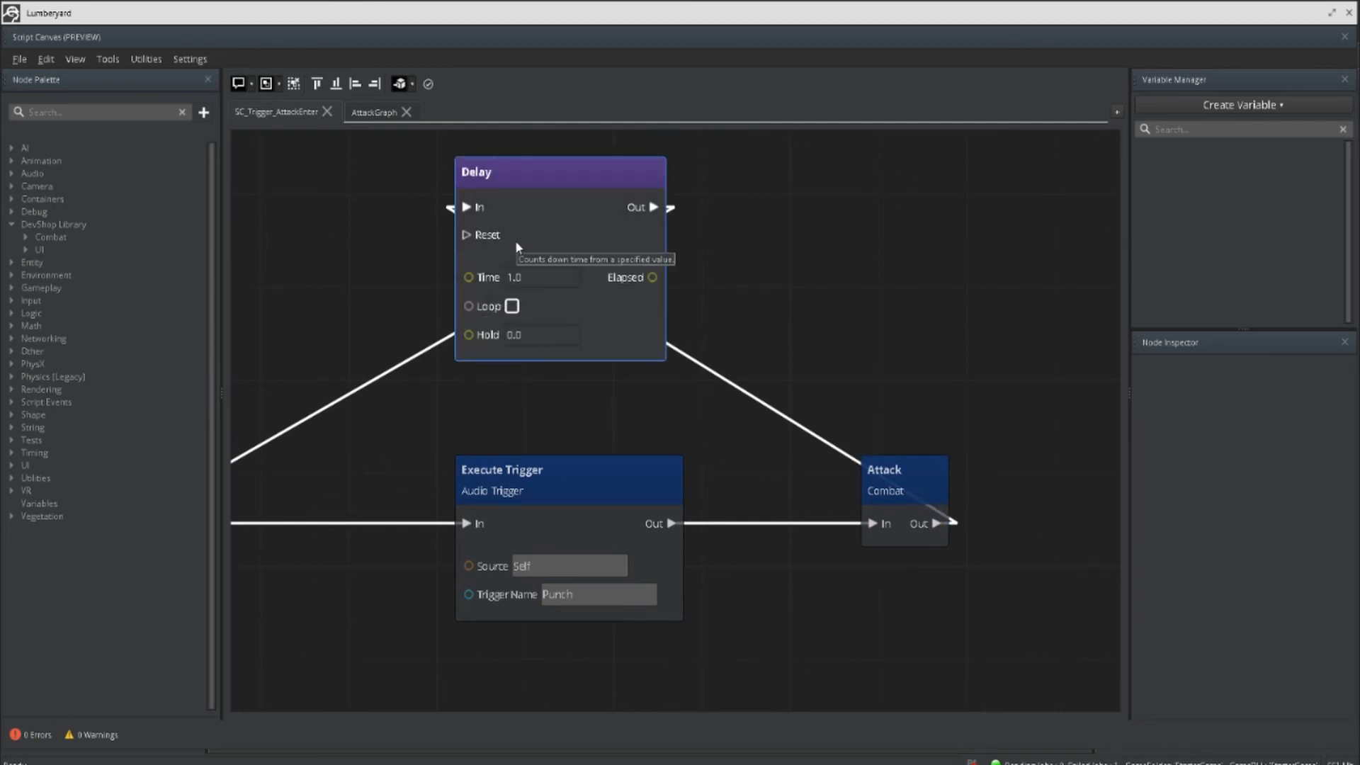
pyautogui.scroll(-1, 519, 294)
pyautogui.moveTo(589, 266); pyautogui.dragTo(737, 233, button='middle')
pyautogui.click(351, 435)
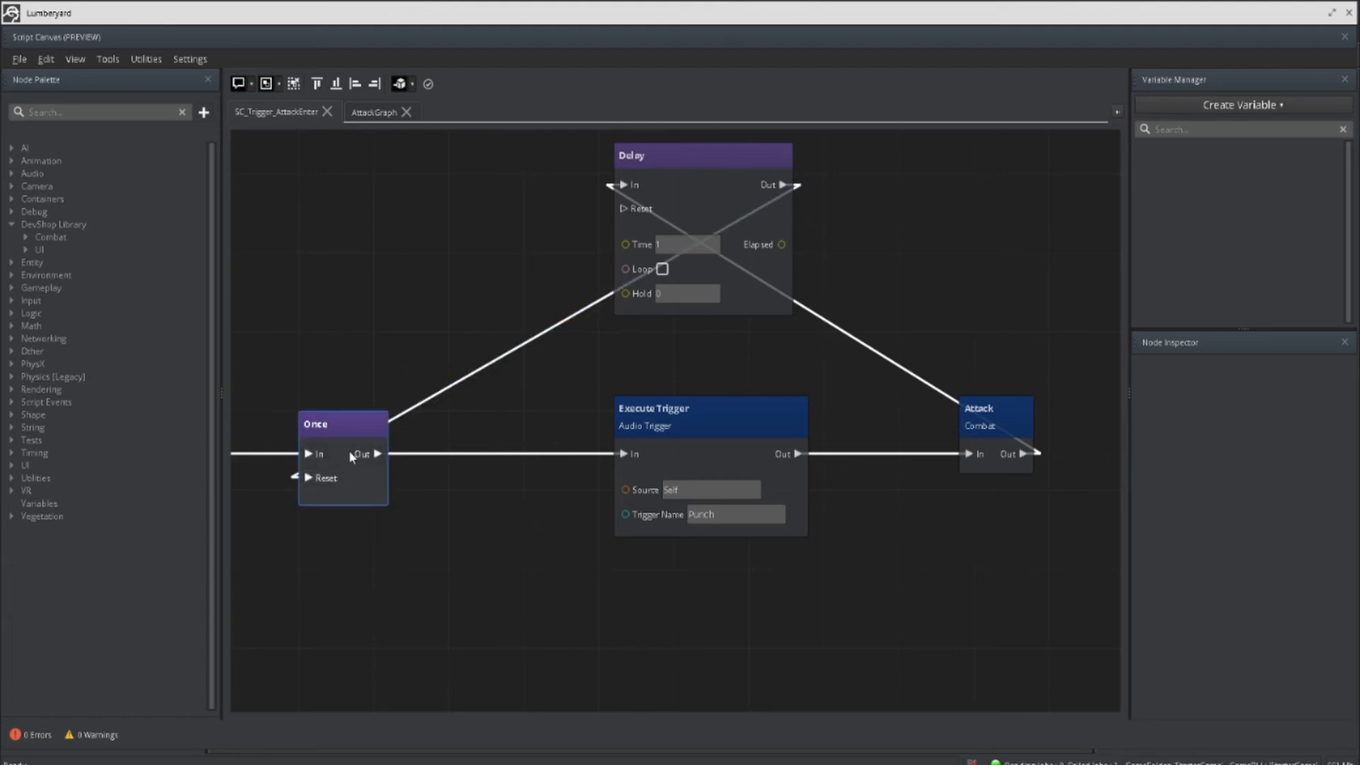
pyautogui.moveTo(352, 452)
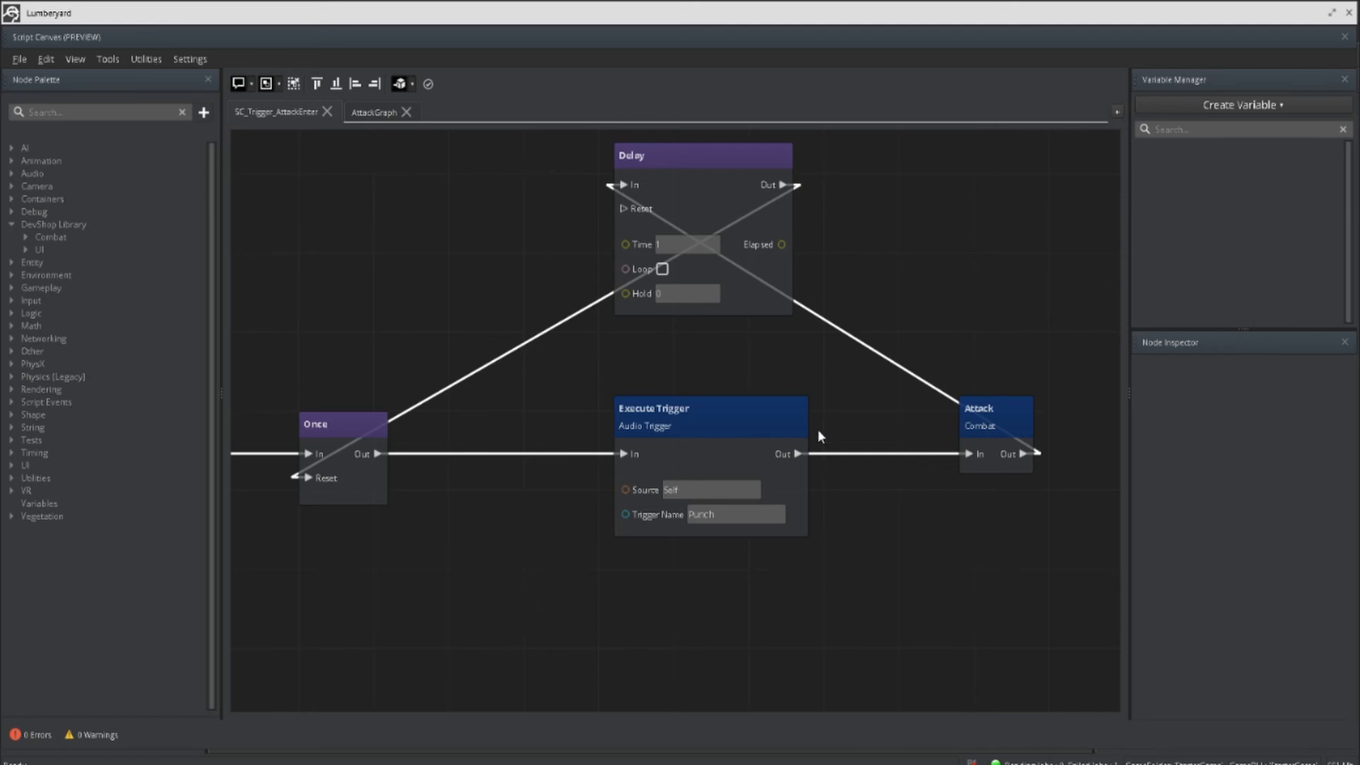
pyautogui.scroll(-6, 842, 335)
pyautogui.moveTo(842, 335); pyautogui.dragTo(901, 338, button='middle')
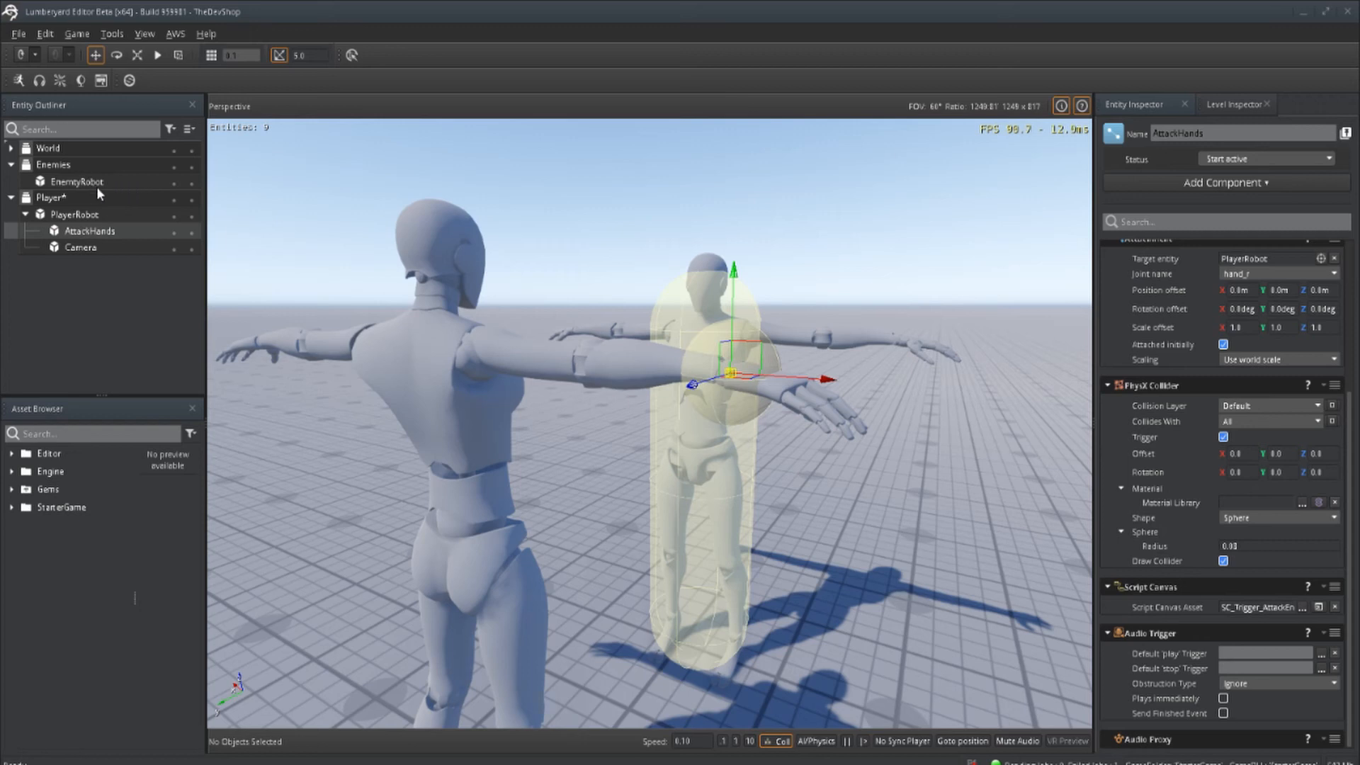
# Step: Open EnemtyRobot's Animgraph_Enemy in the animation editor and check the Idle-to-Death transition's parameter condition
pyautogui.click(73, 183)
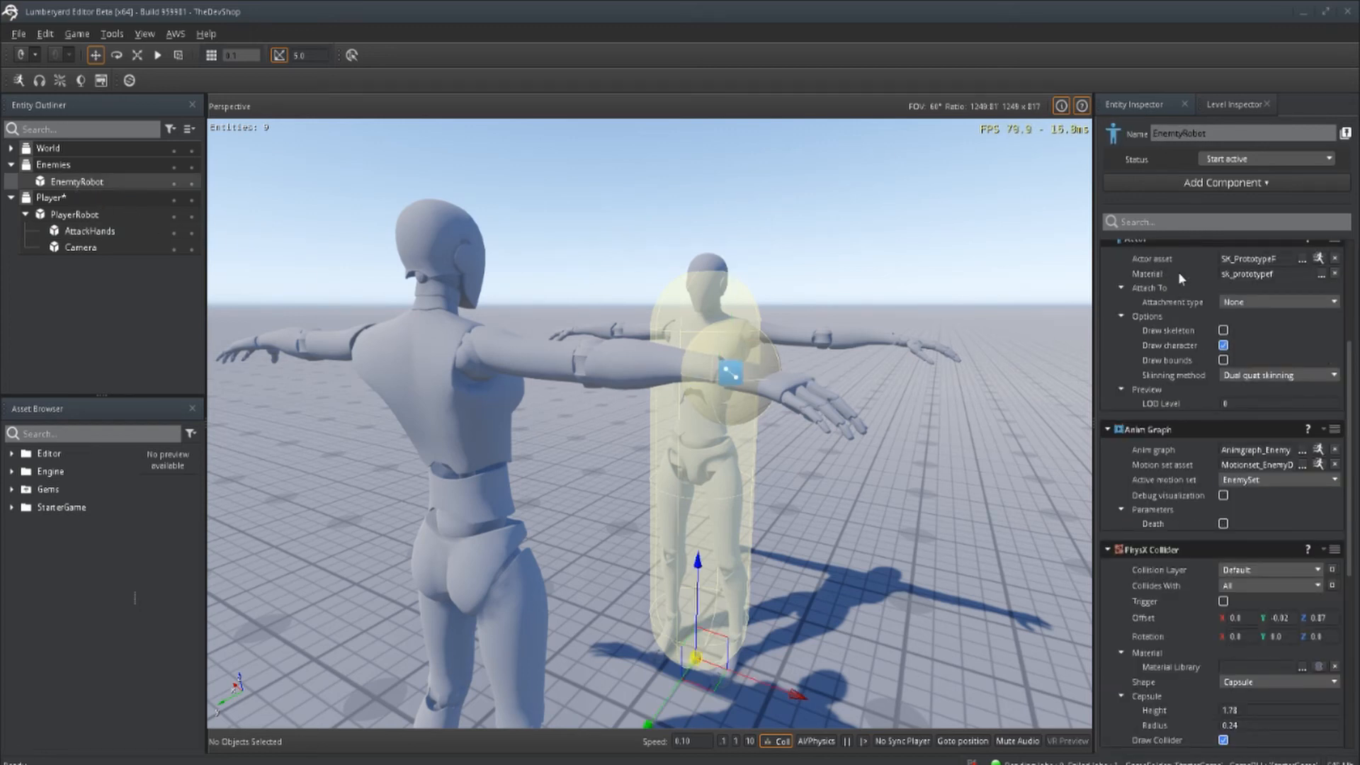
pyautogui.click(1319, 450)
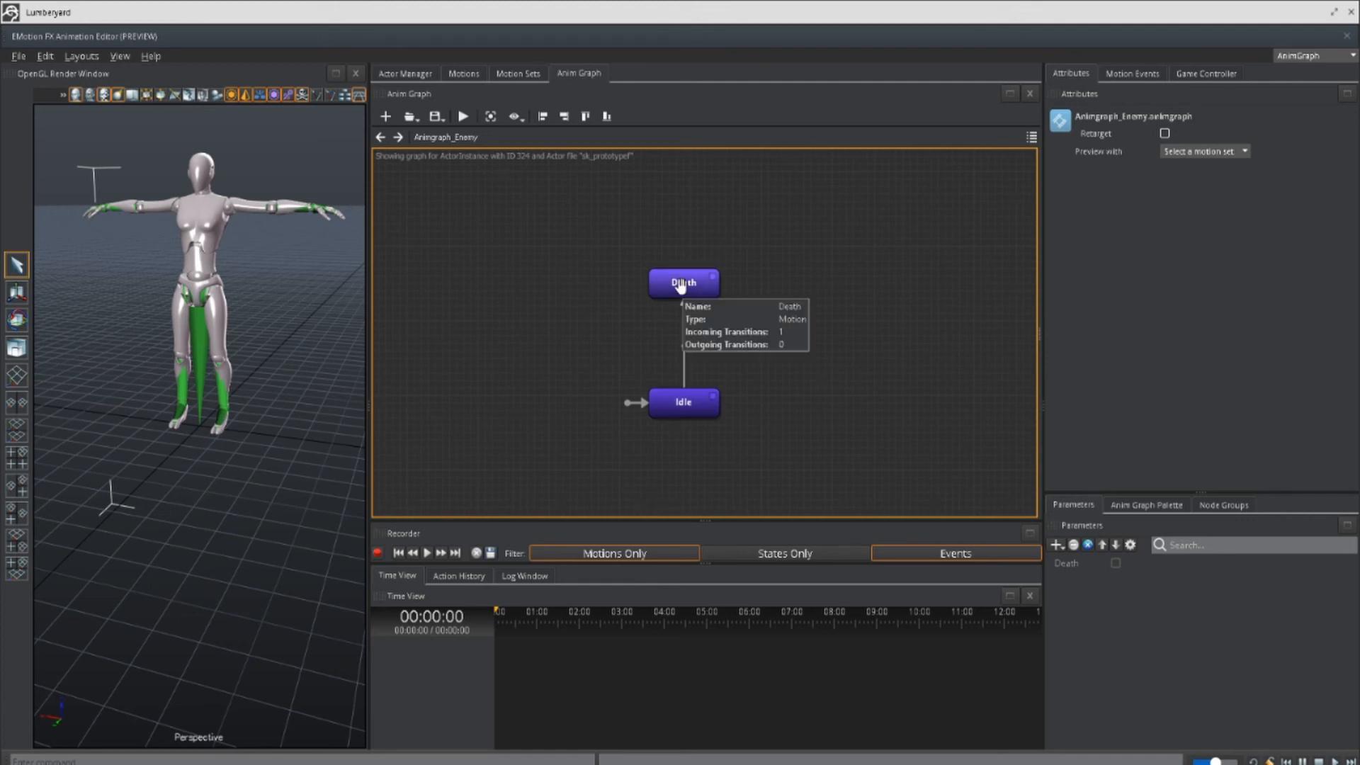
pyautogui.click(683, 358)
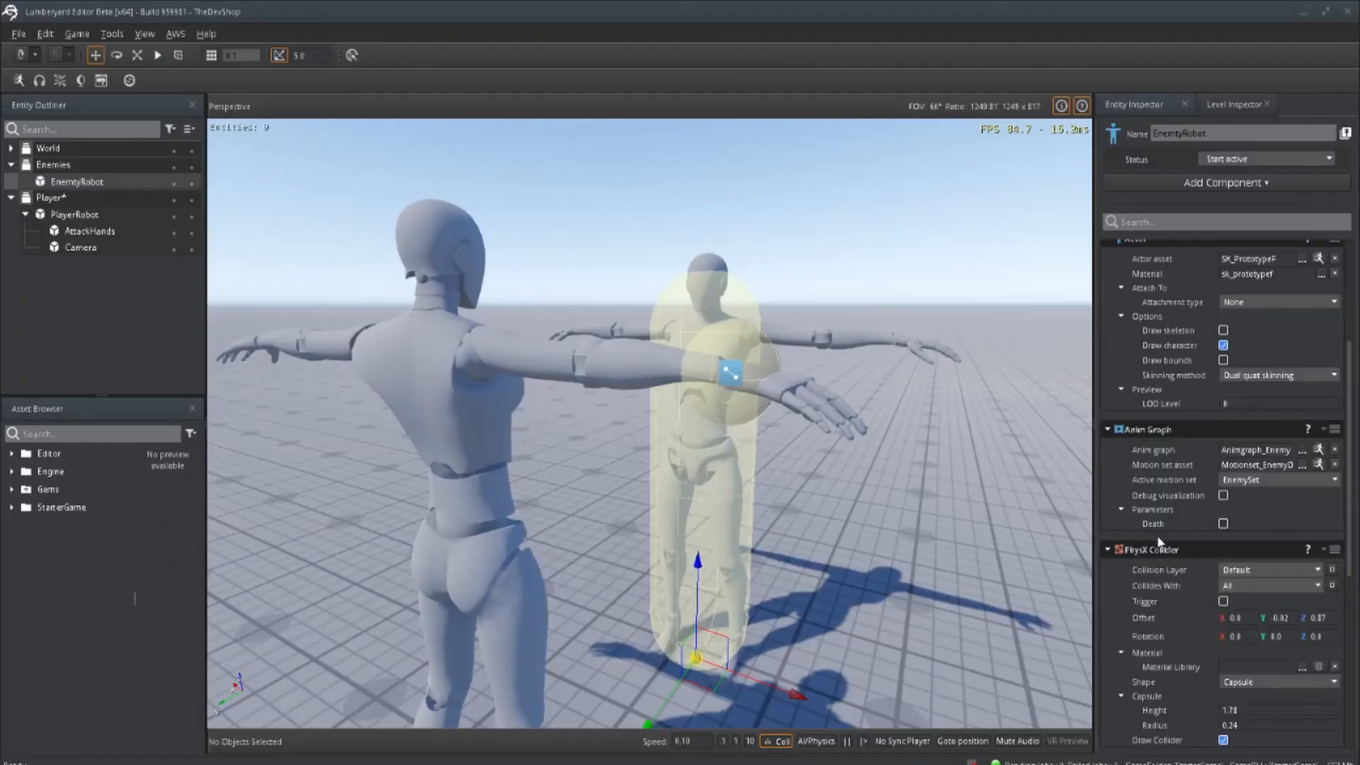
# Step: Open EnemtyRobot's SC_Event_RecieveAttack script and examine its Combat Attack event and SetNamedParameterBool nodes
pyautogui.scroll(-5, 1158, 534)
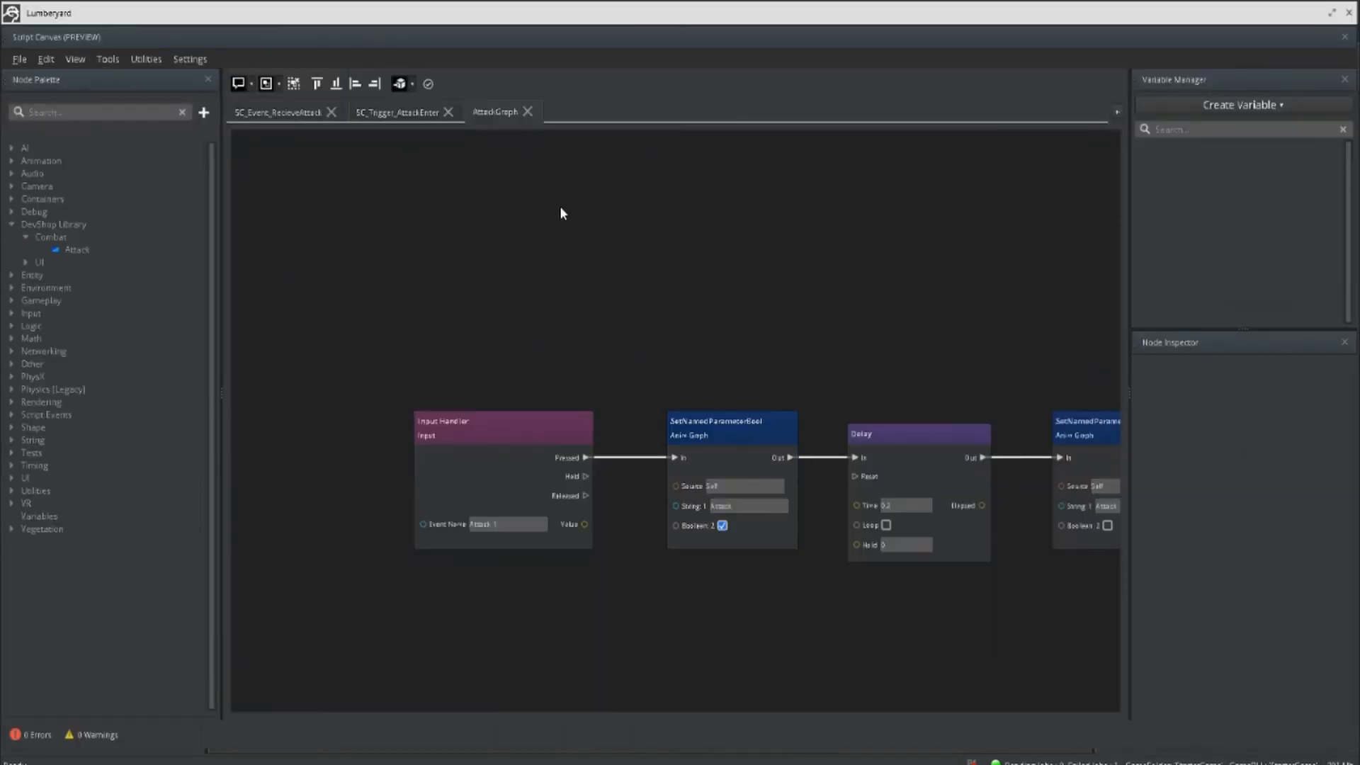
pyautogui.click(397, 112)
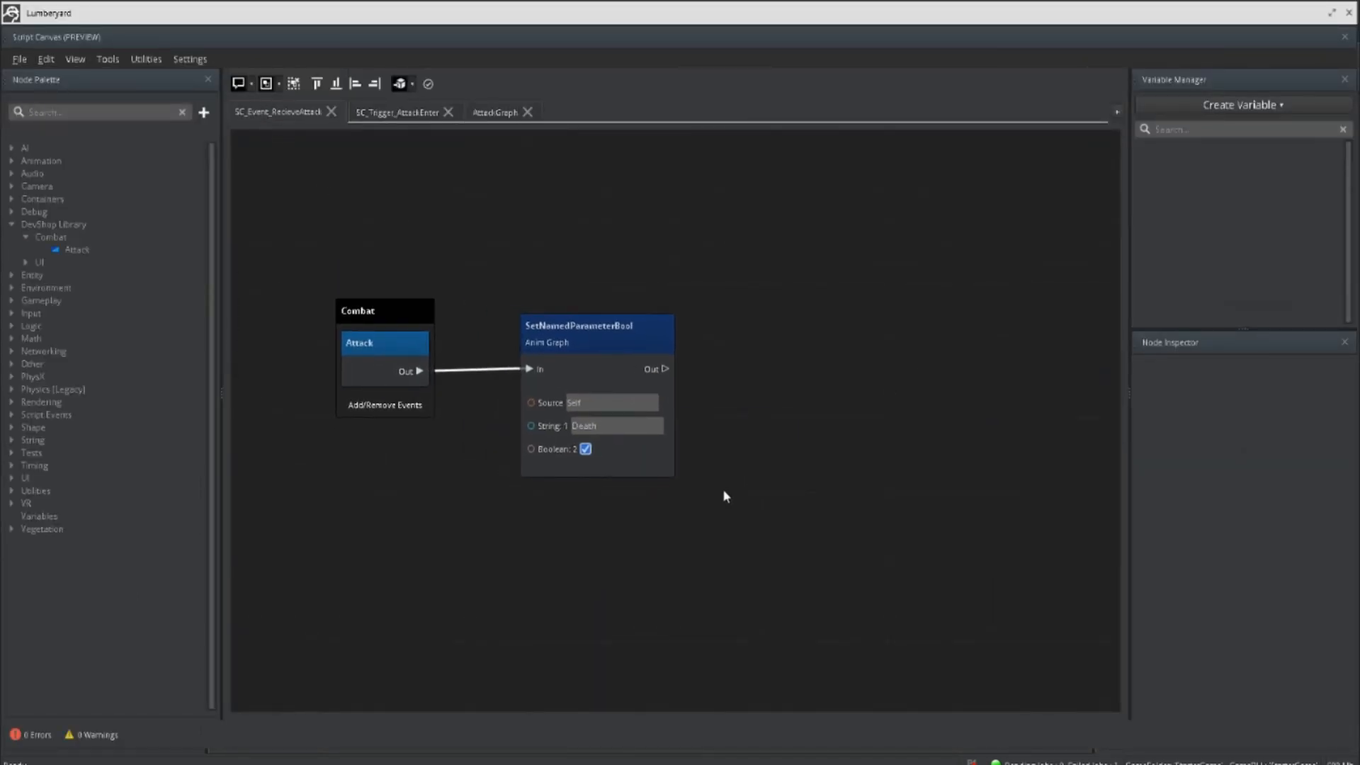
pyautogui.scroll(2, 422, 377)
pyautogui.click(427, 360)
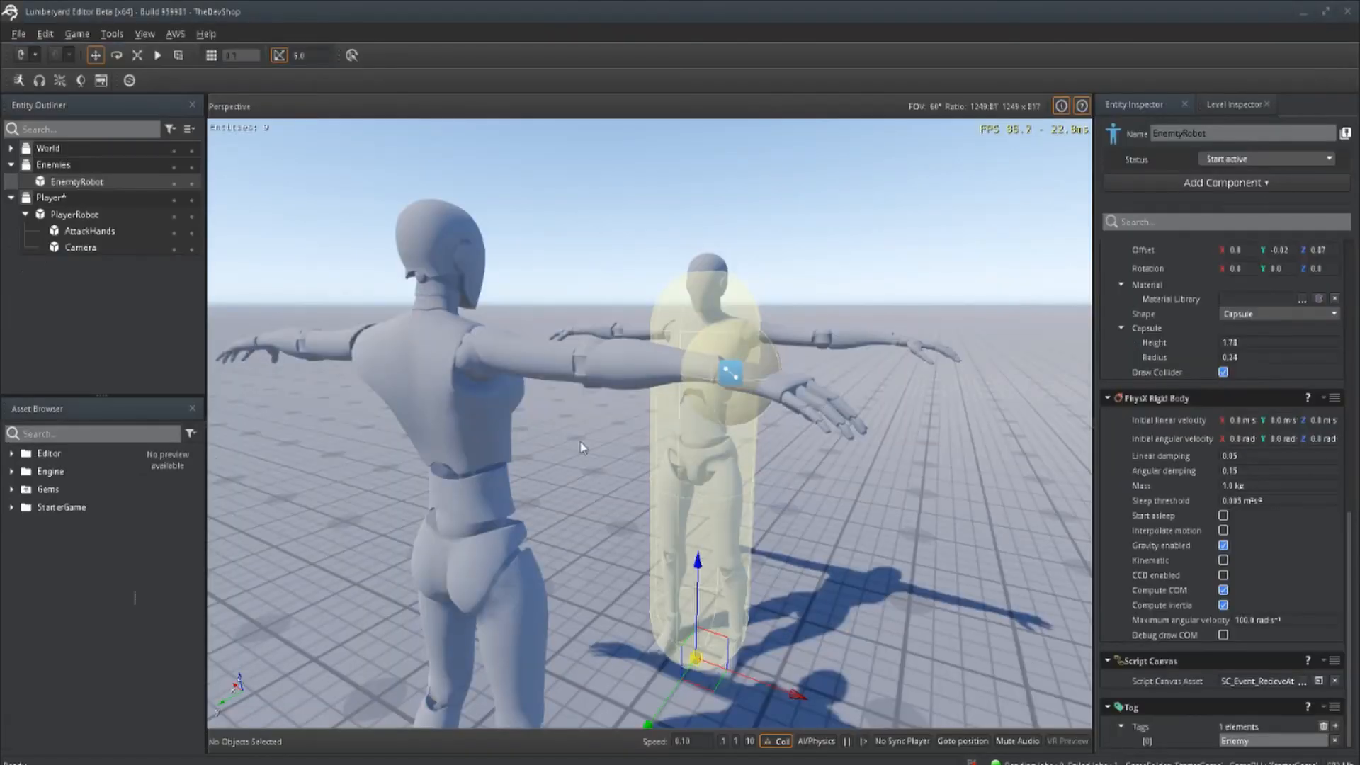
# Step: Run the level in the viewport to test the combat setup
pyautogui.click(157, 55)
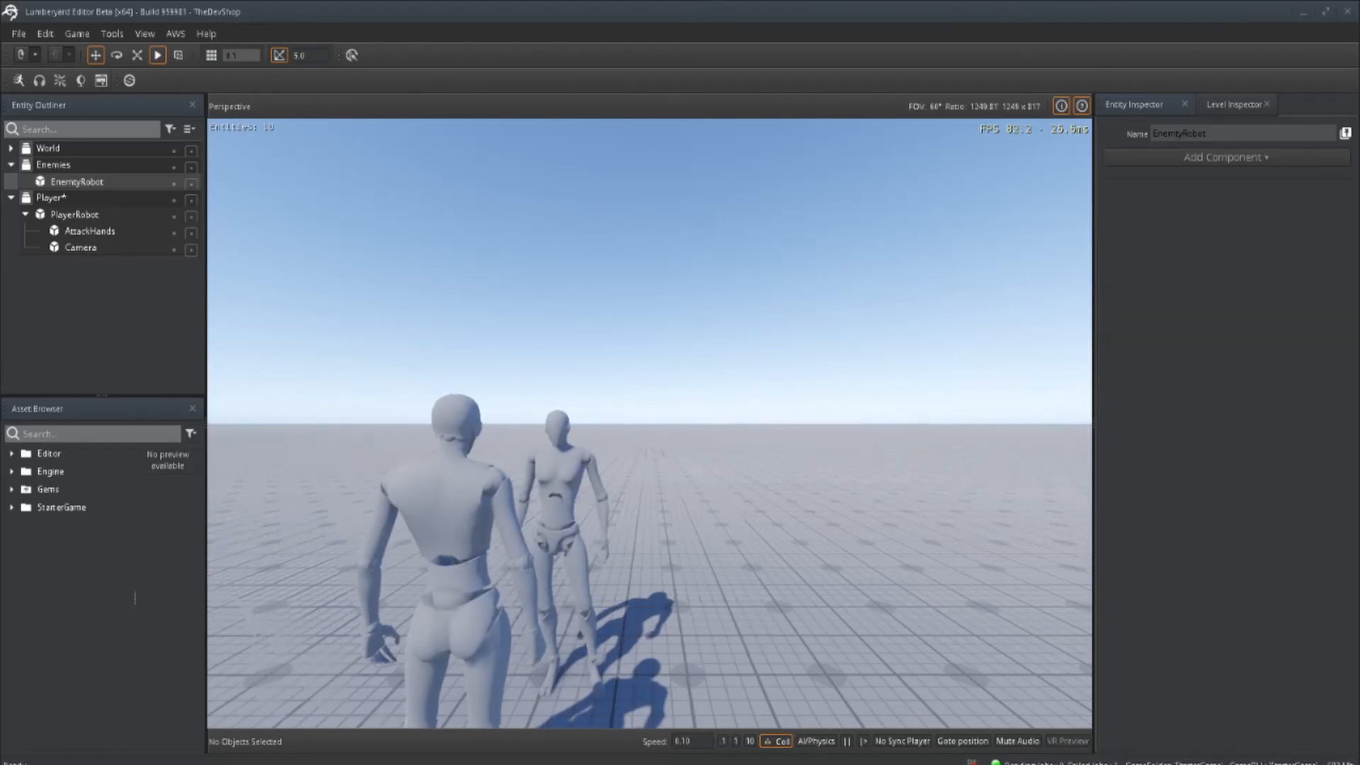